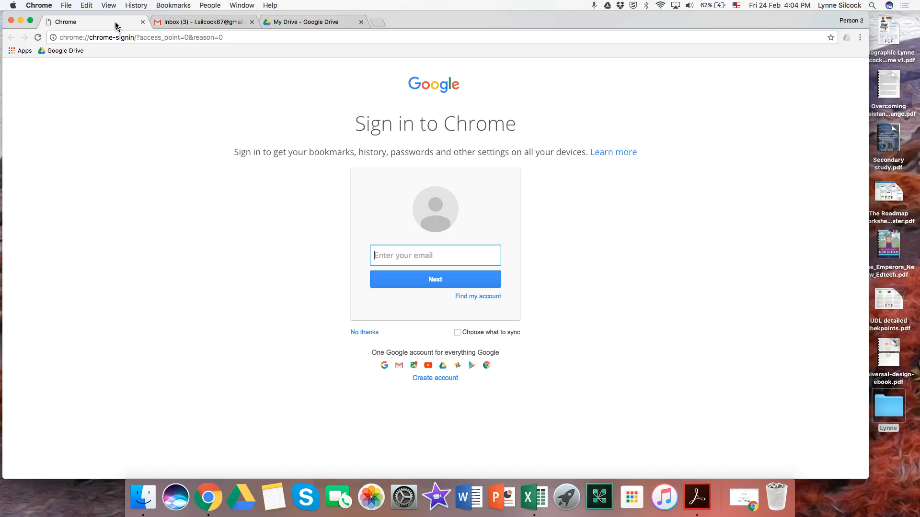
# - Create a new Google Docs document at the top level of My Drive
pyautogui.click(337, 24)
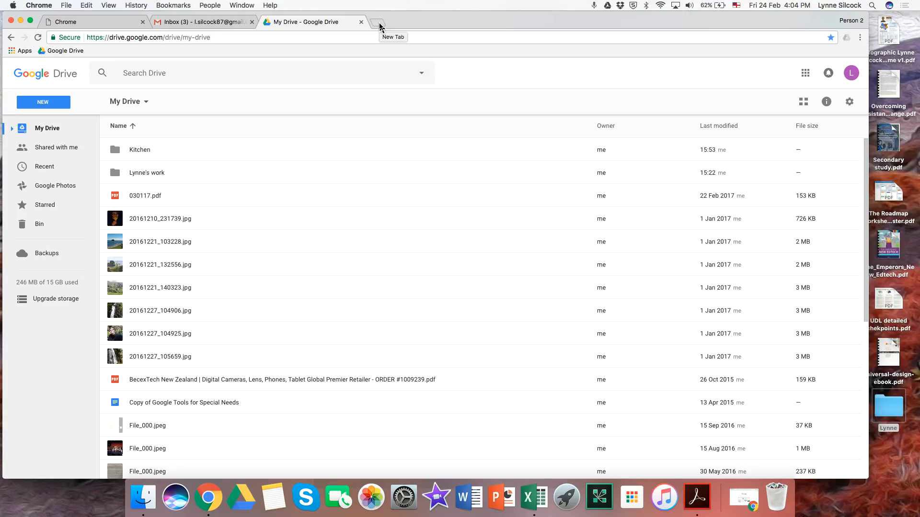
pyautogui.click(42, 102)
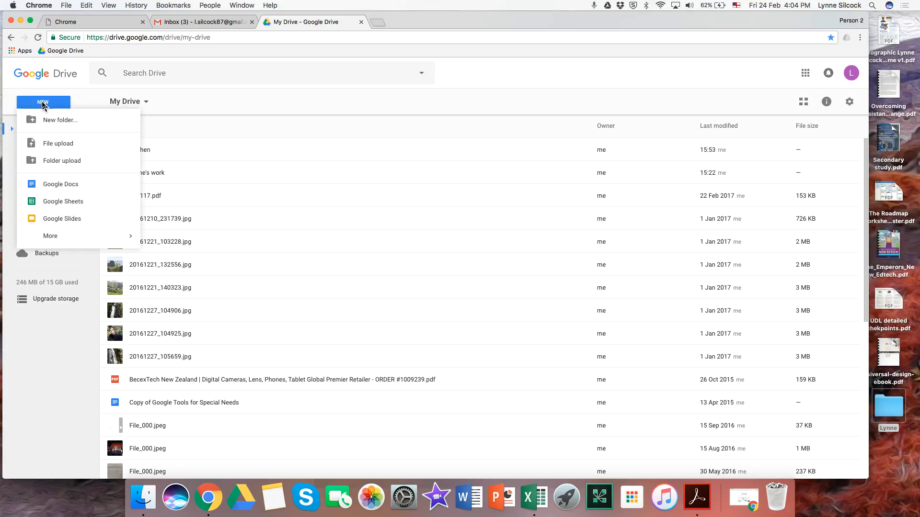
pyautogui.click(58, 189)
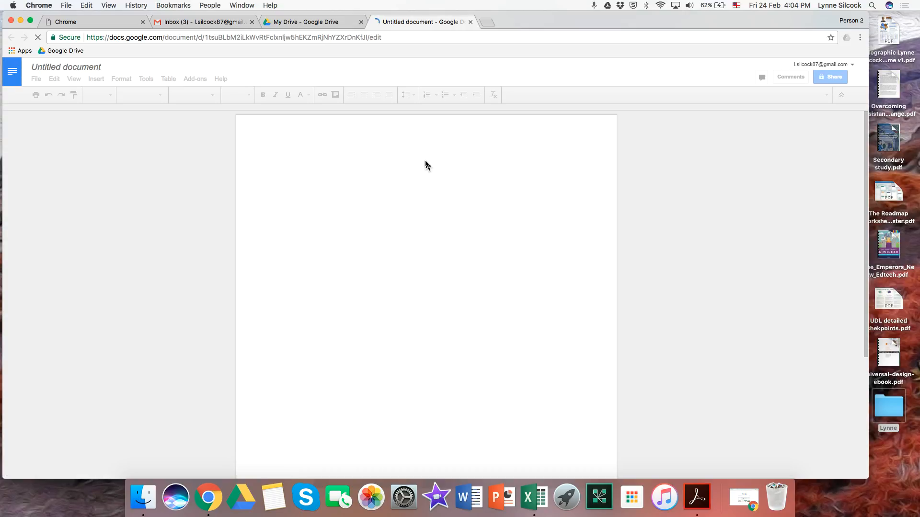
# - Open the personal work folder in My Drive and create a new Google Docs document inside it
pyautogui.click(297, 23)
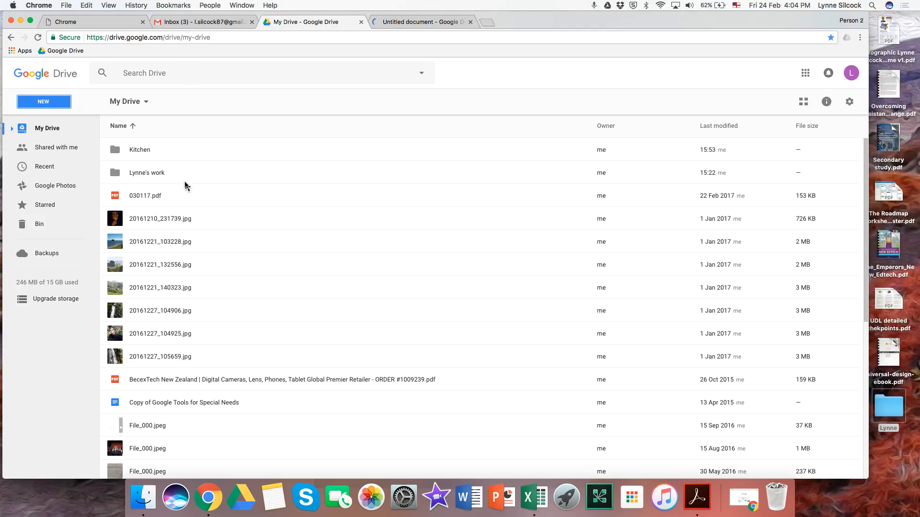
pyautogui.doubleClick(146, 173)
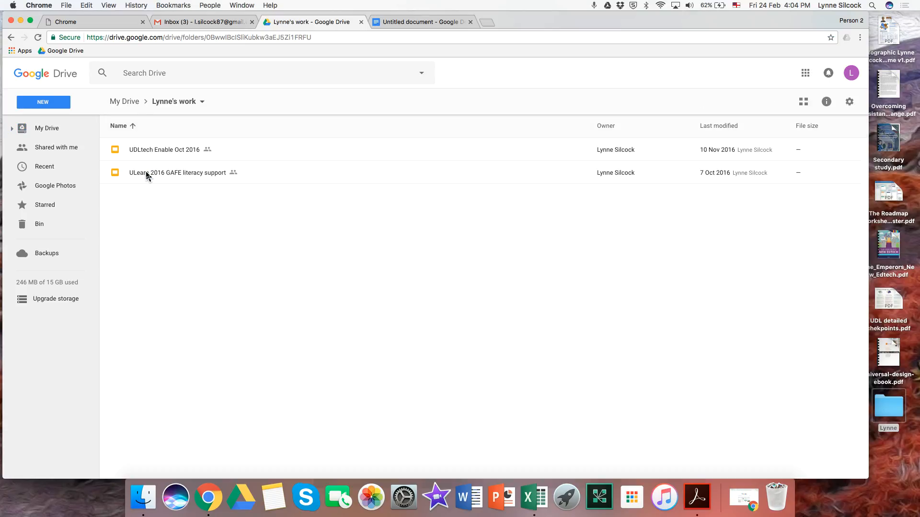
pyautogui.click(49, 106)
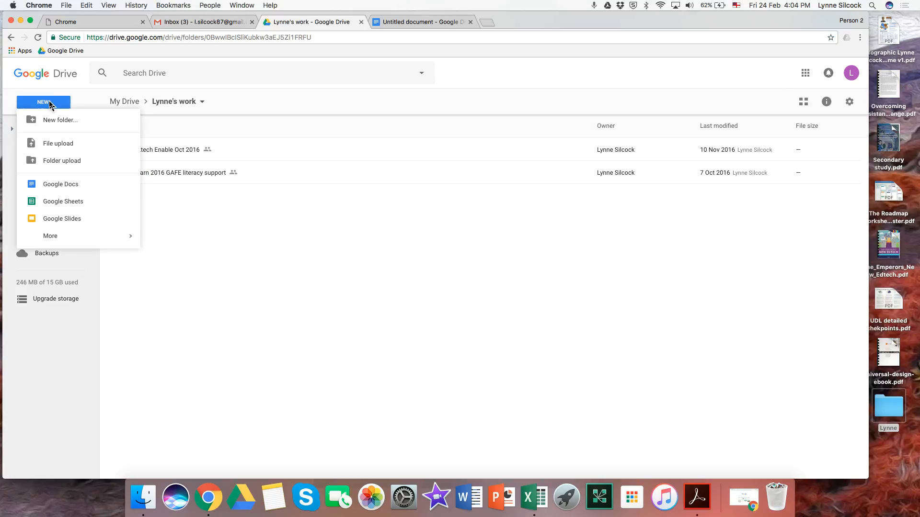
pyautogui.click(72, 190)
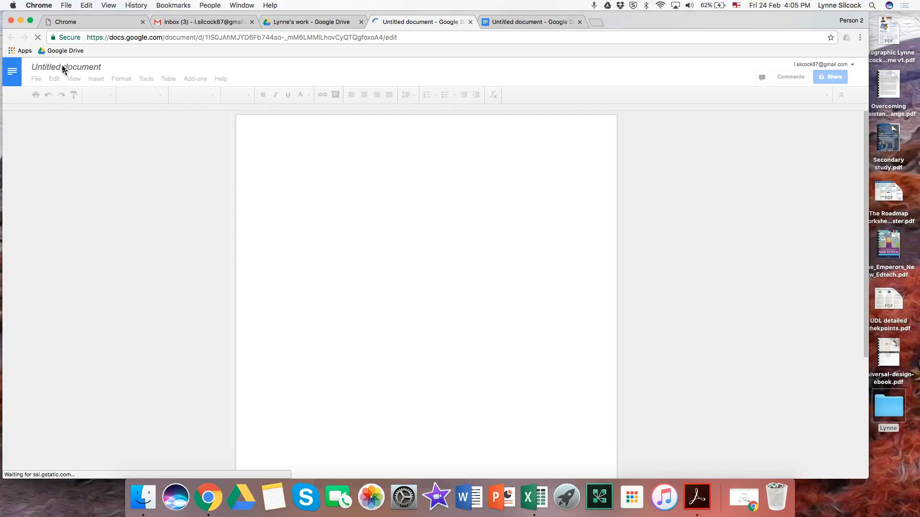
# - Rename the new document as "Created in folder"
pyautogui.click(78, 66)
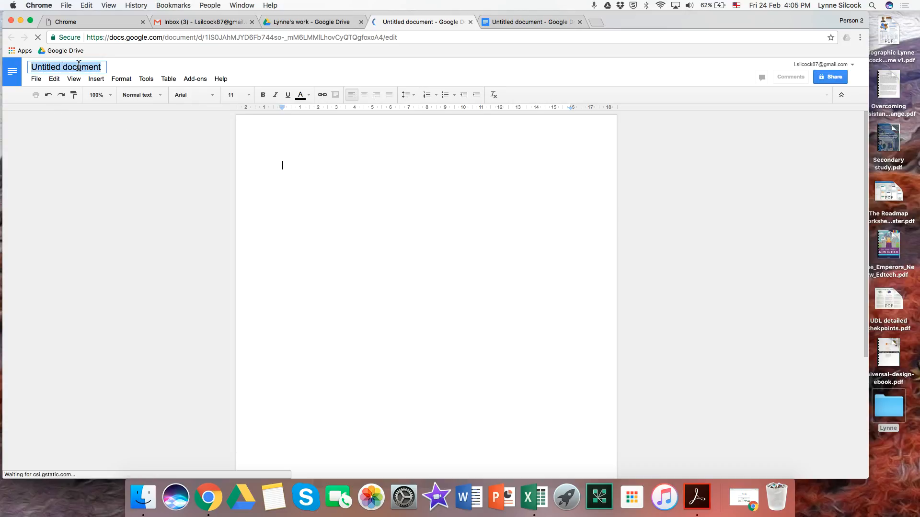
pyautogui.write('C')
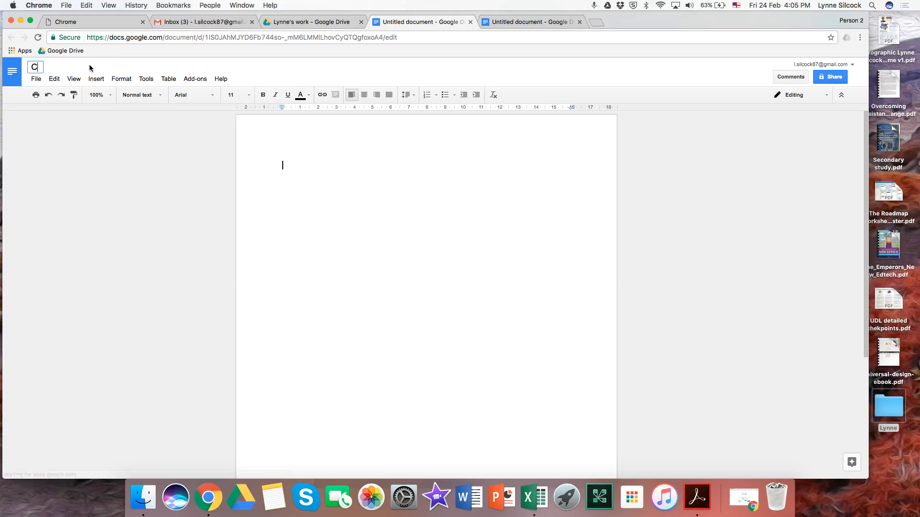
pyautogui.write('reated in folder')
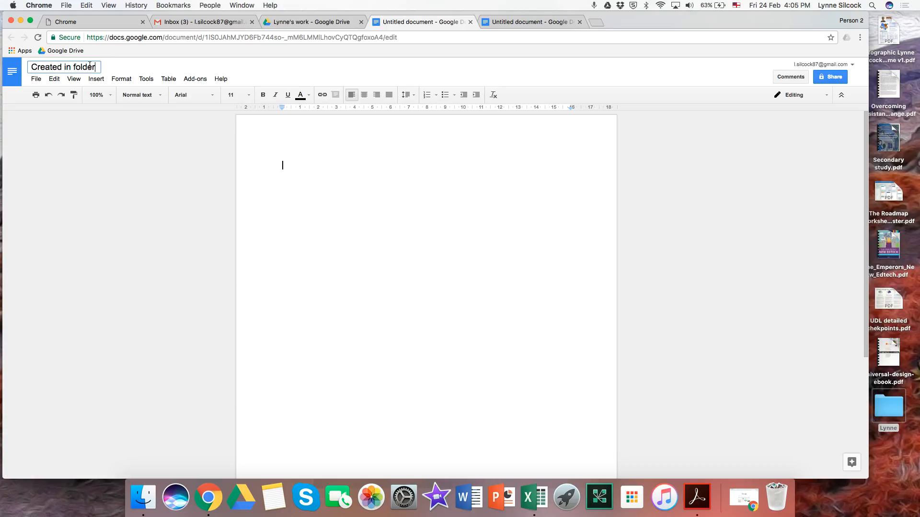
pyautogui.press('Return')
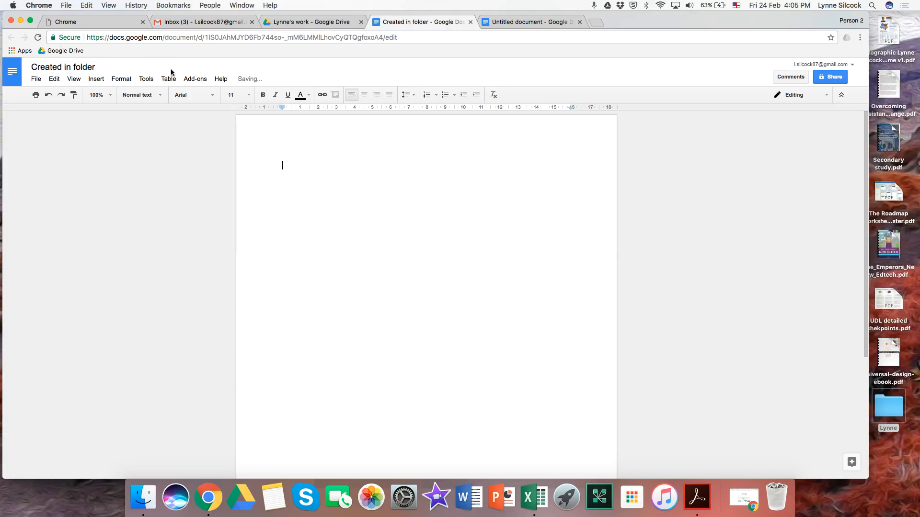
# - Refresh the work folder's file list and compare its contents with the top level of My Drive
pyautogui.click(301, 23)
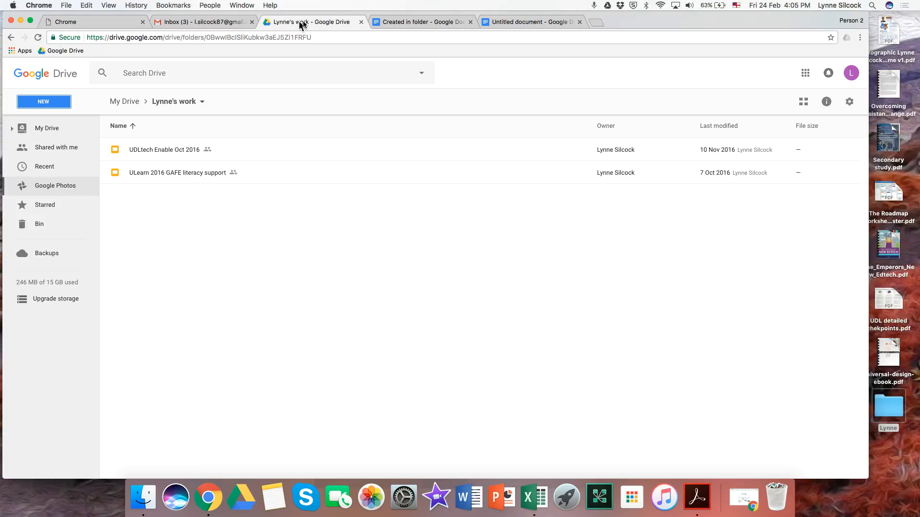
pyautogui.click(37, 38)
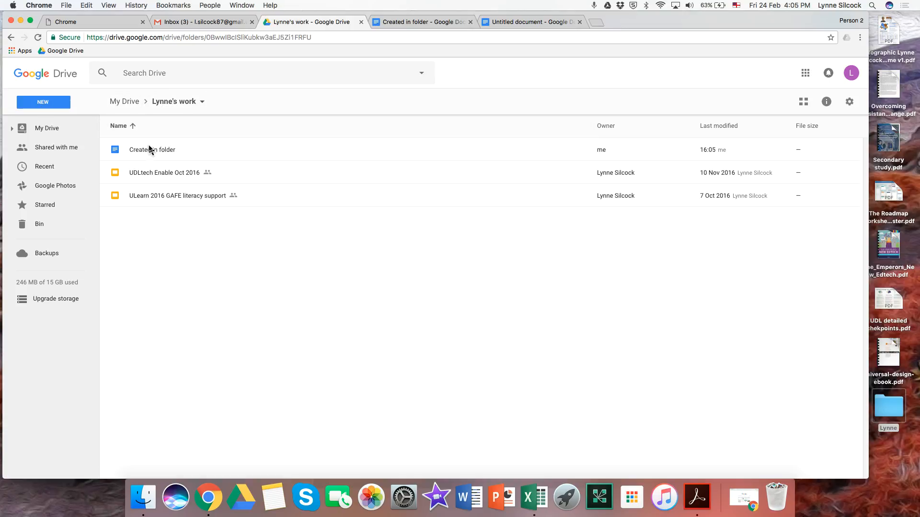
pyautogui.click(124, 101)
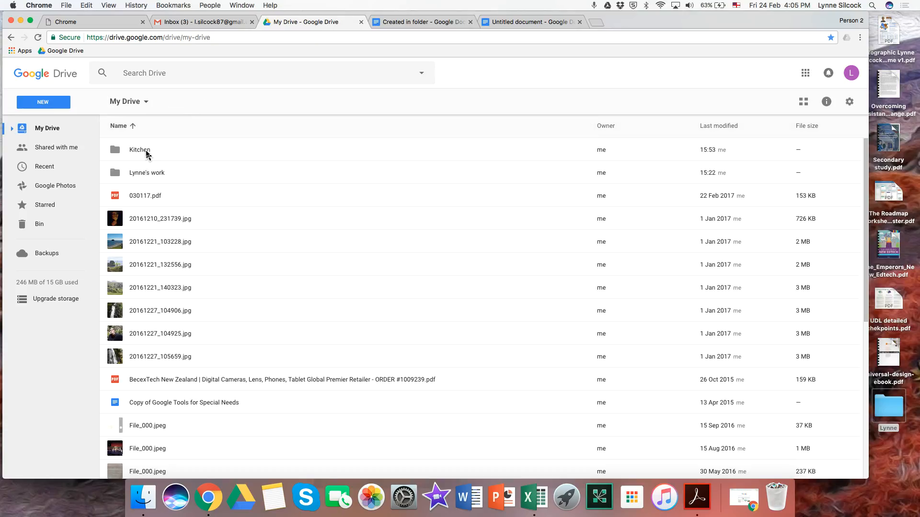
pyautogui.doubleClick(150, 173)
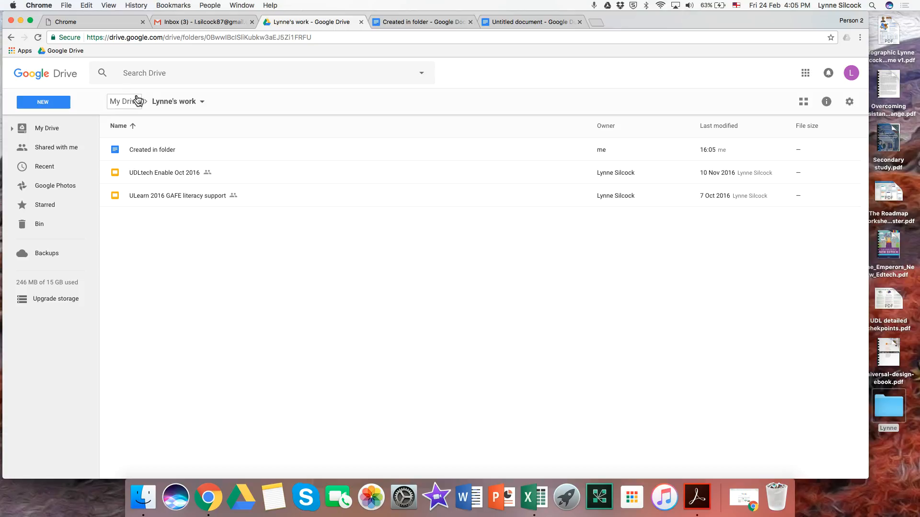
pyautogui.click(123, 101)
# - Close the "Created in folder" document and the untitled document
pyautogui.click(418, 23)
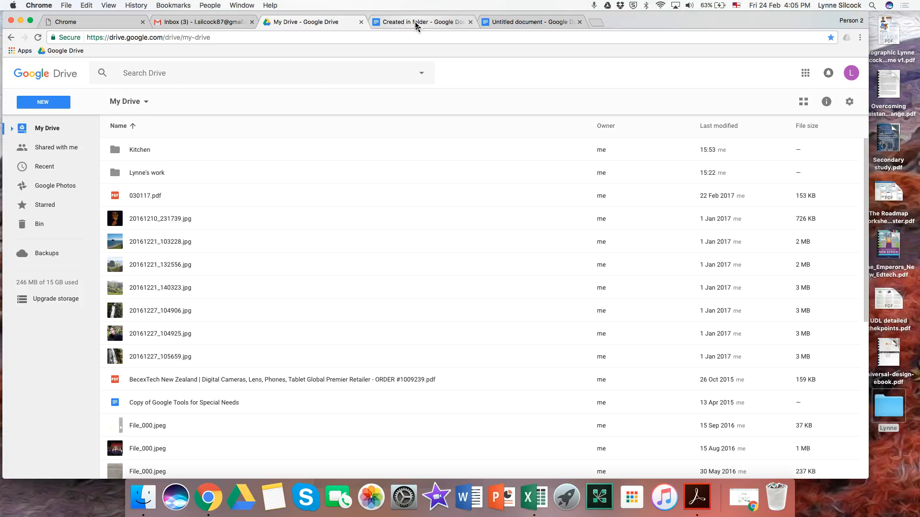
pyautogui.click(470, 23)
pyautogui.click(471, 22)
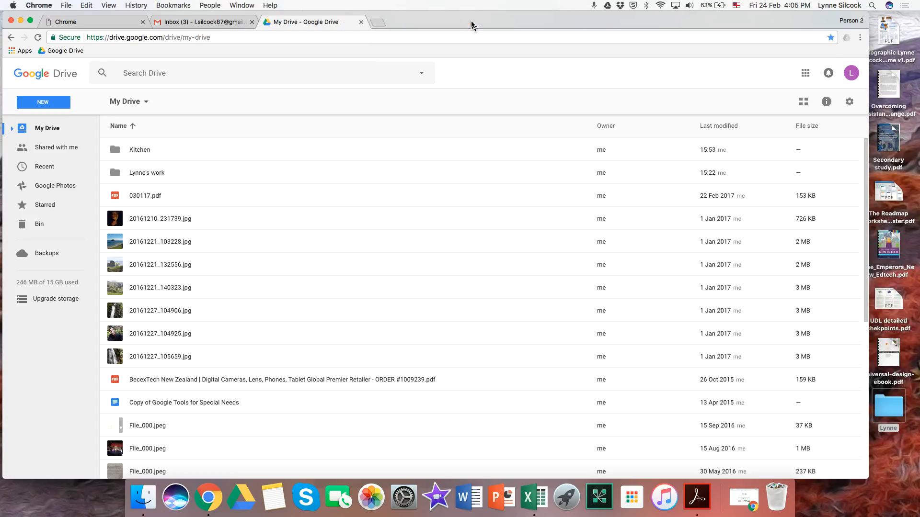
# - Open the Google Docs home page from Drive and start a new blank document
pyautogui.click(807, 76)
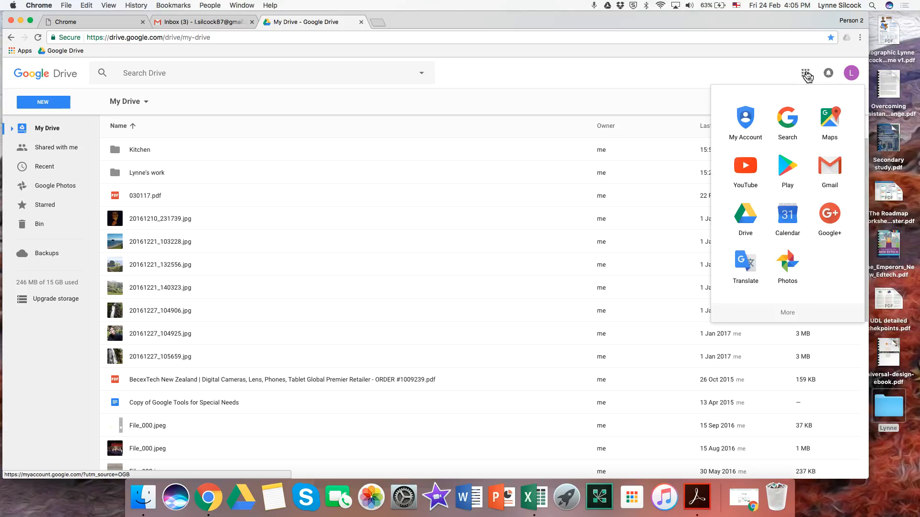
pyautogui.scroll(-3, 785, 192)
pyautogui.scroll(-1, 786, 191)
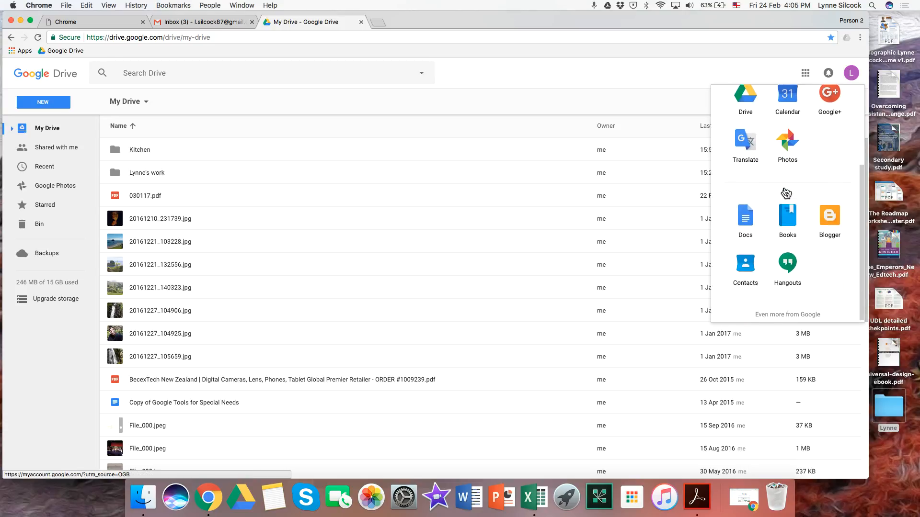
pyautogui.click(746, 221)
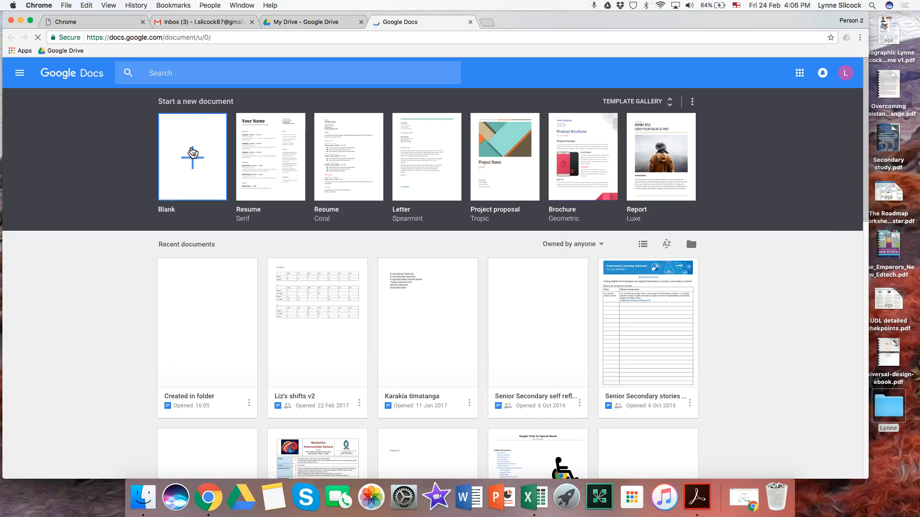
pyautogui.click(191, 154)
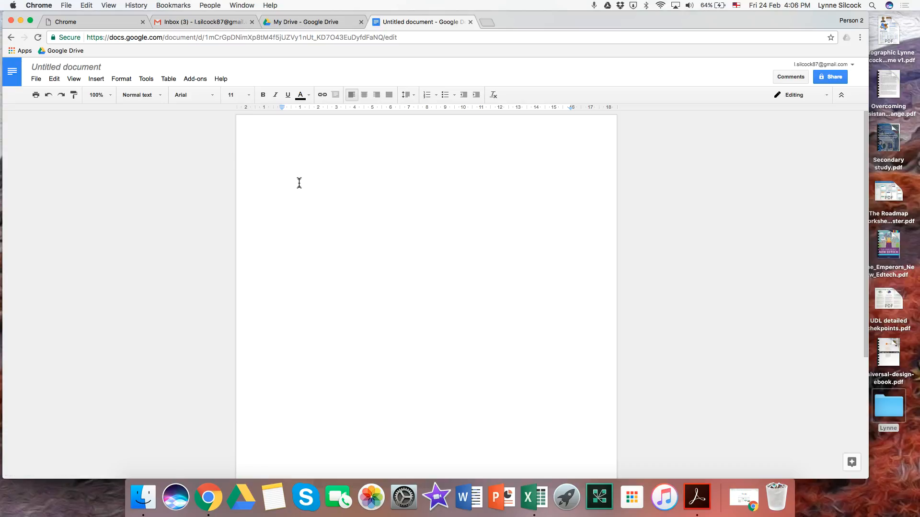
# - Enter "Test doc" as the first line of the document and name the file "Test doc" as well
pyautogui.write('Test doc')
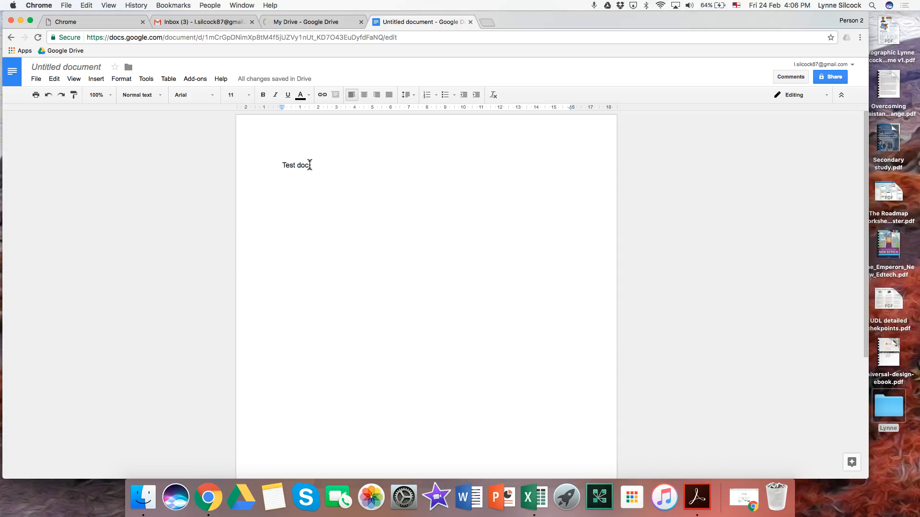
pyautogui.press('Return')
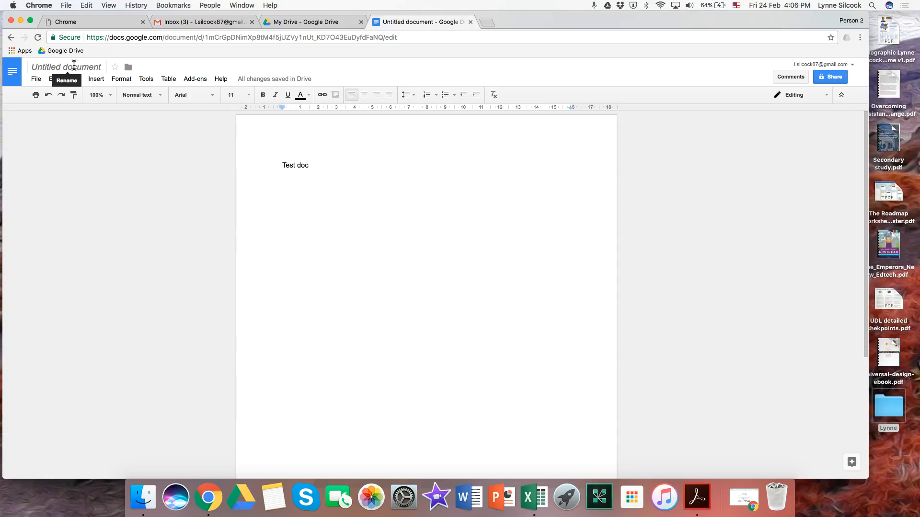
pyautogui.click(74, 66)
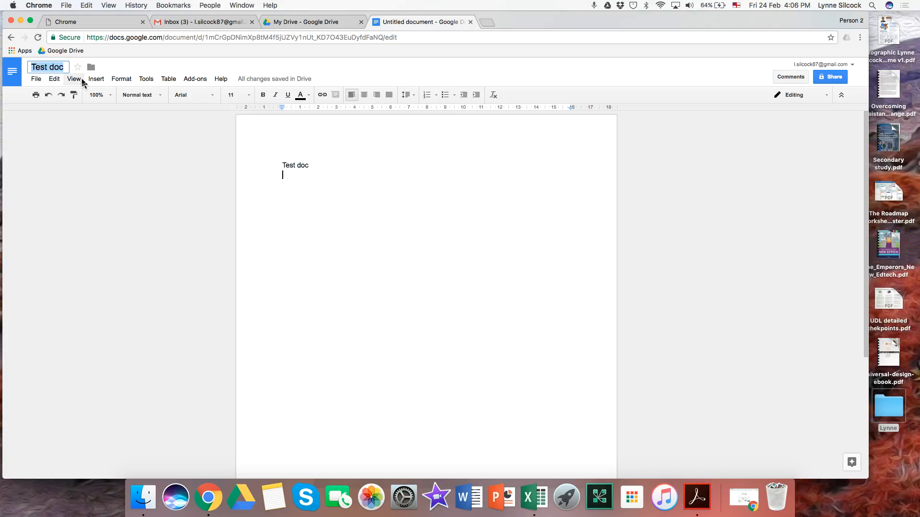
pyautogui.click(309, 165)
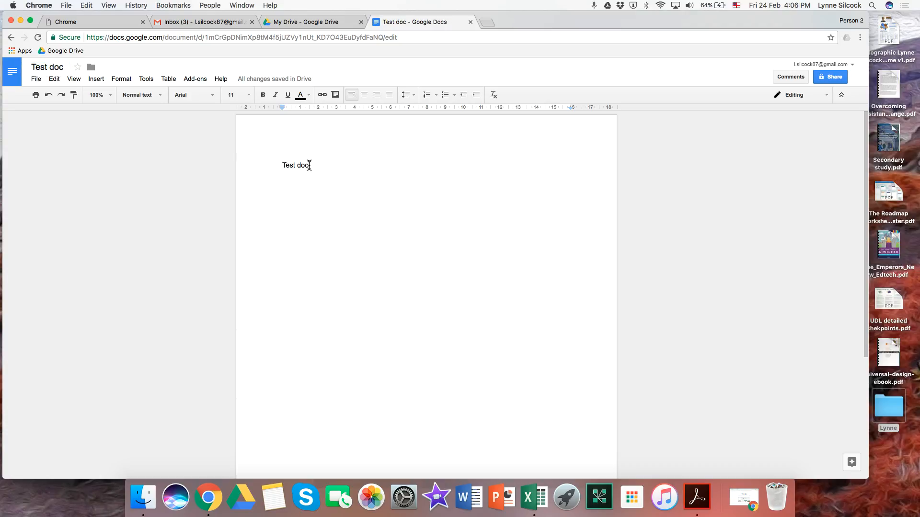
# - Apply the Title style to the "Test doc" line and start a new line below it
pyautogui.moveTo(309, 166); pyautogui.dragTo(282, 165)
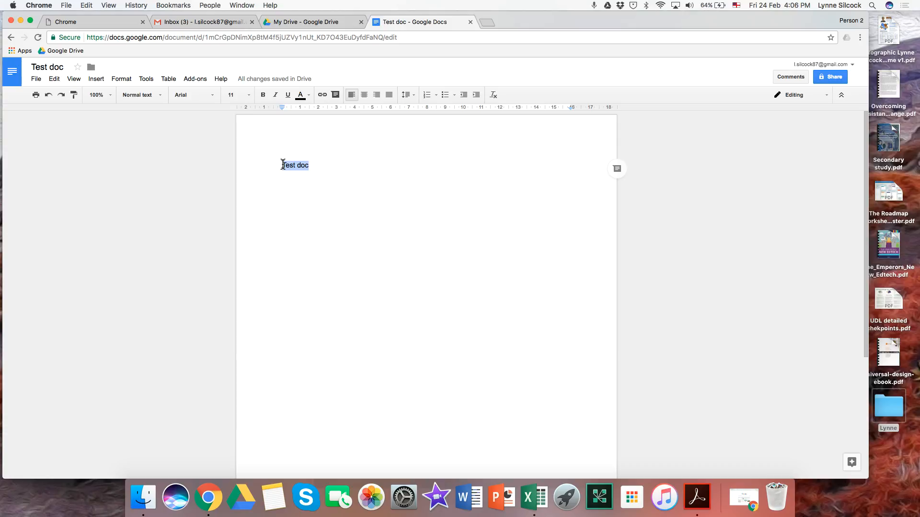
pyautogui.click(147, 96)
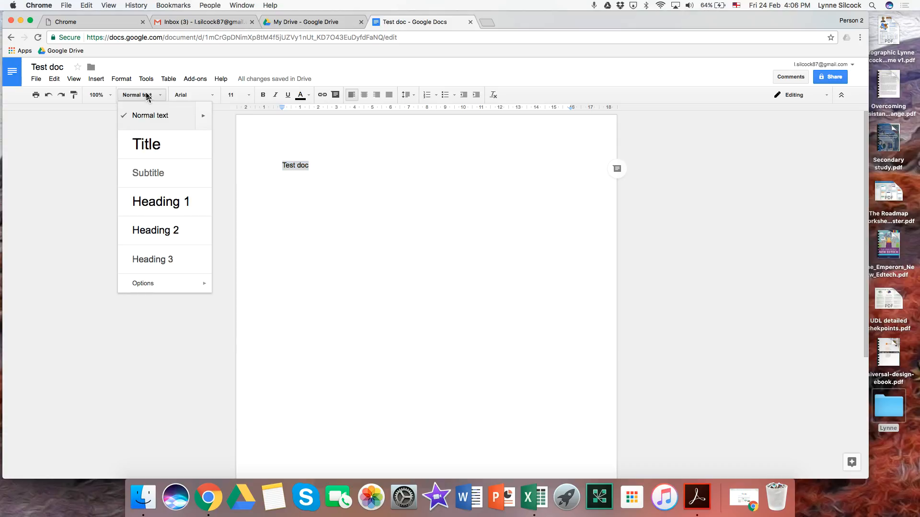
pyautogui.click(158, 149)
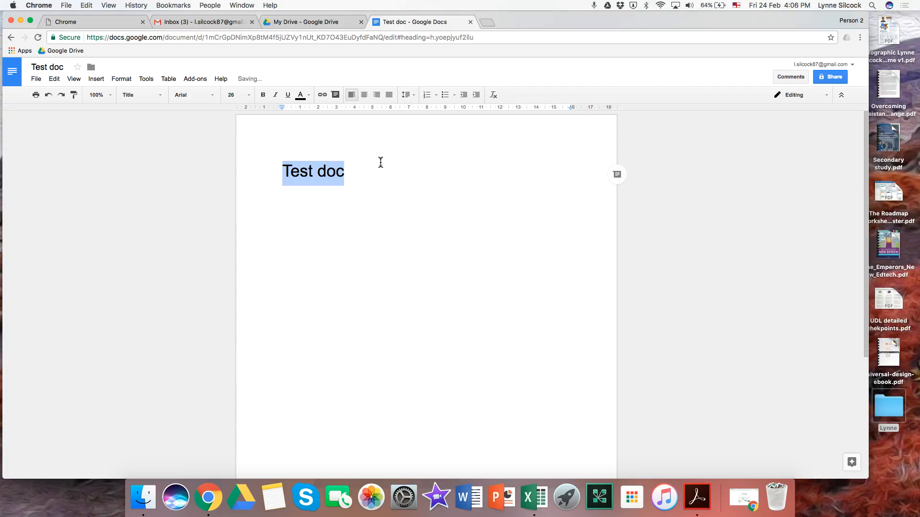
pyautogui.click(348, 174)
pyautogui.press('Return')
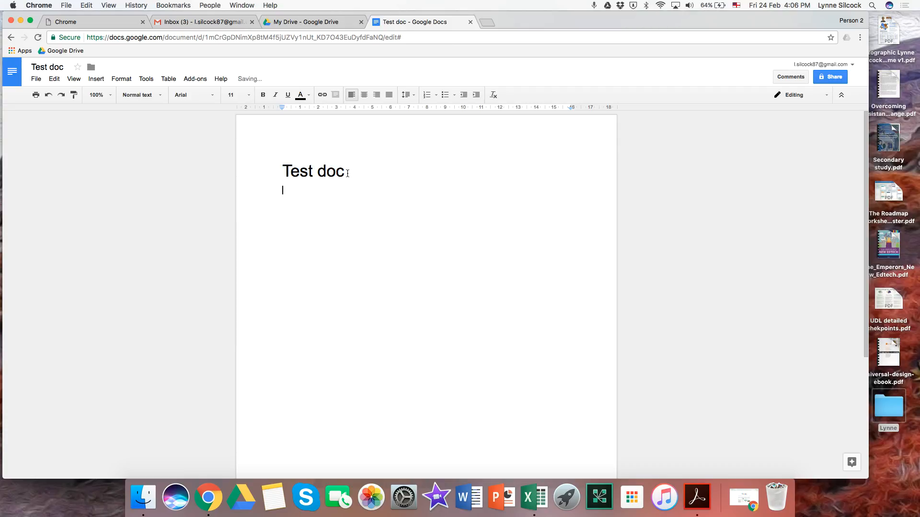
# - Examine the available paragraph styles and the options for applying or updating the Title style on the "Test doc" line
pyautogui.click(138, 96)
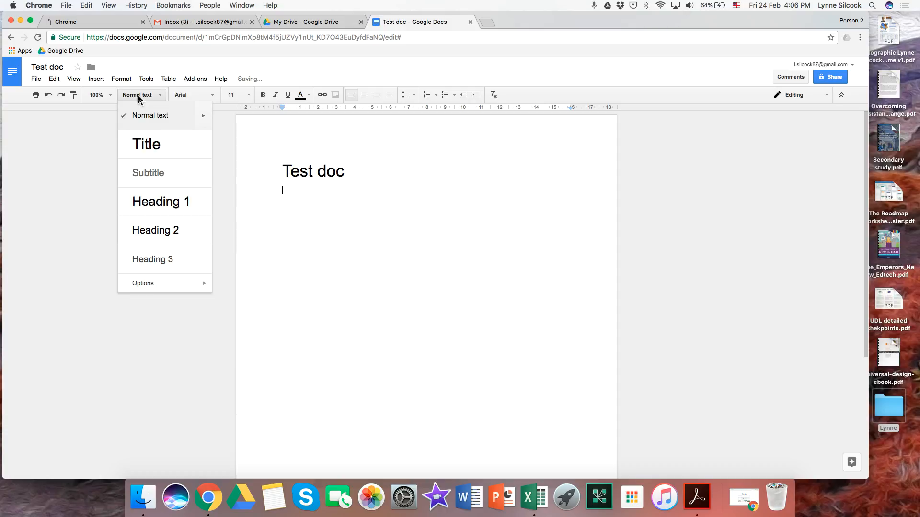
pyautogui.click(345, 173)
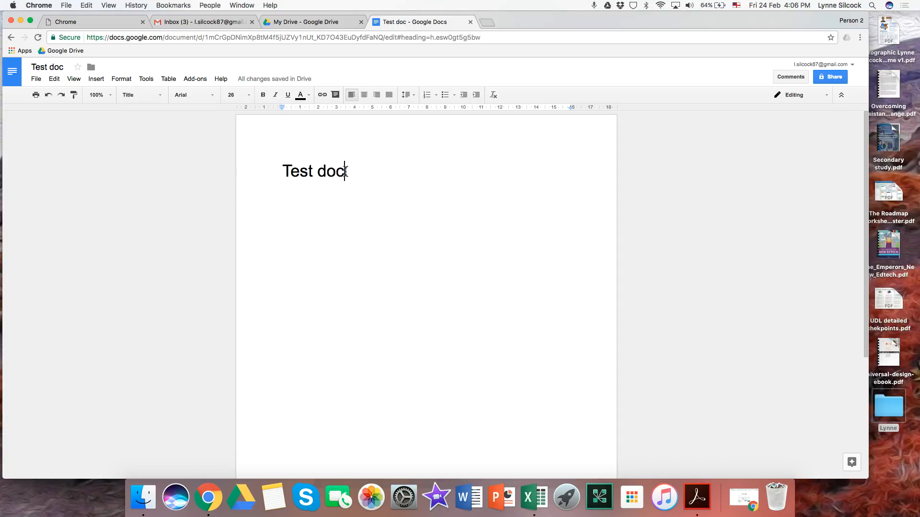
pyautogui.moveTo(345, 171); pyautogui.dragTo(263, 173)
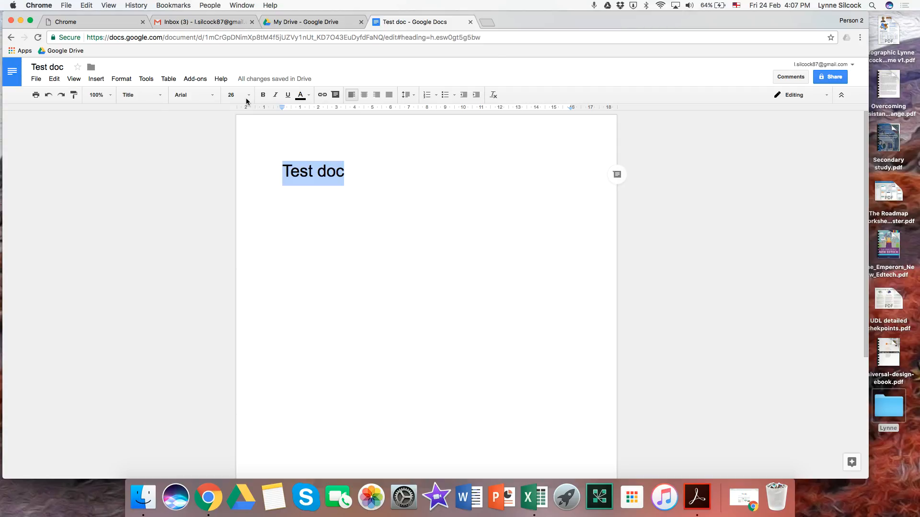
pyautogui.click(158, 94)
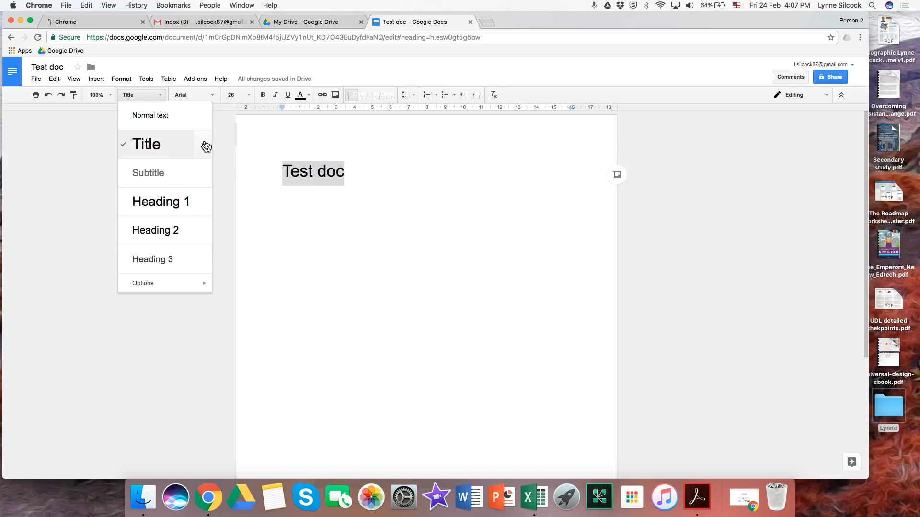
pyautogui.moveTo(206, 146)
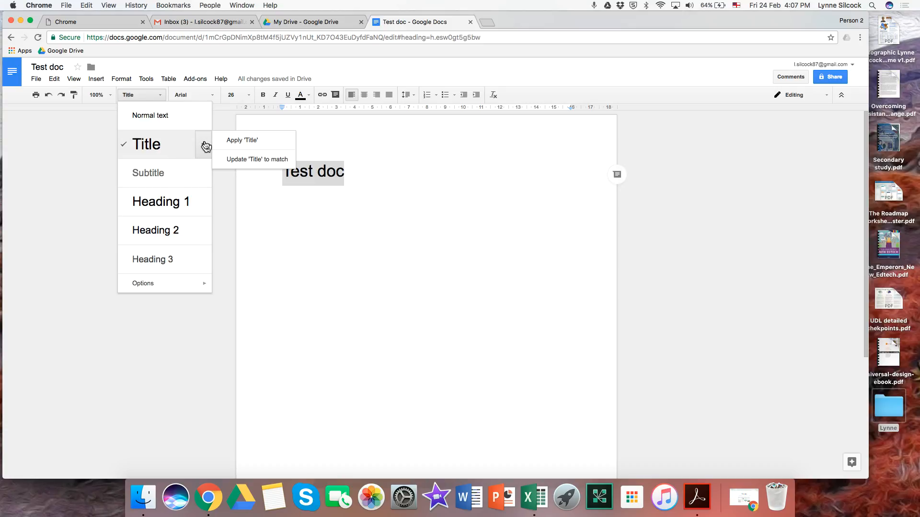
pyautogui.click(346, 169)
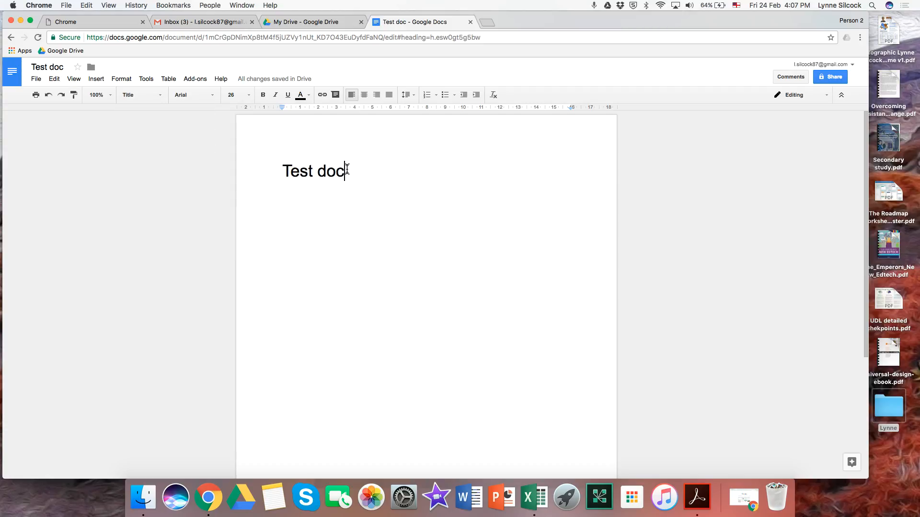
# - Change the text colour of the "Test doc" title line to red
pyautogui.click(315, 172)
pyautogui.moveTo(348, 173); pyautogui.dragTo(273, 171)
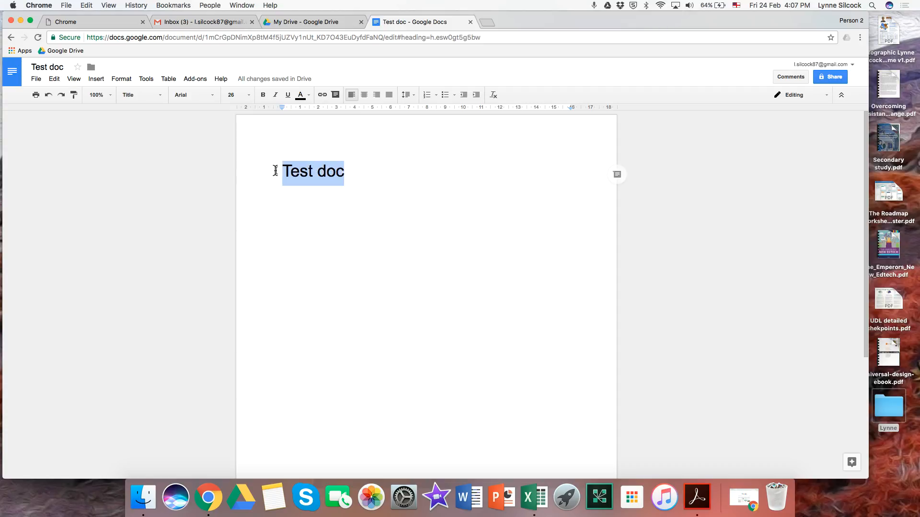
pyautogui.click(303, 94)
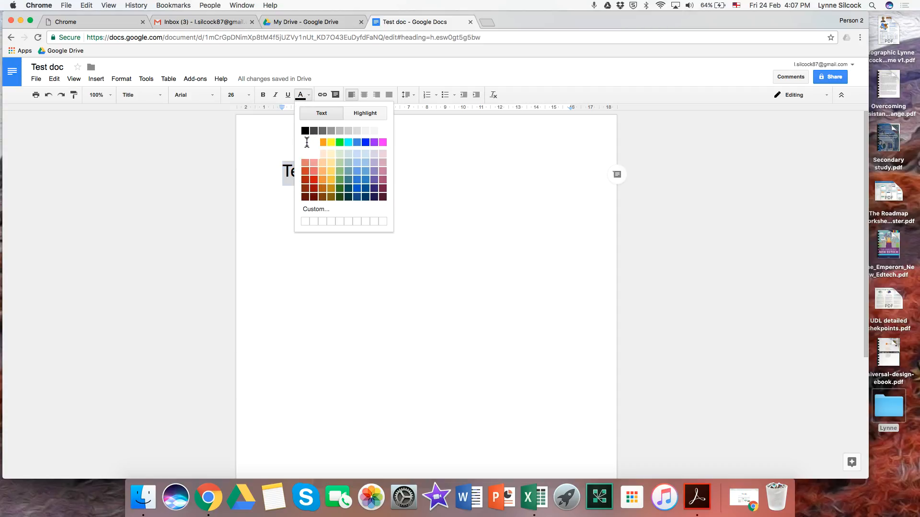
pyautogui.click(307, 142)
pyautogui.click(302, 96)
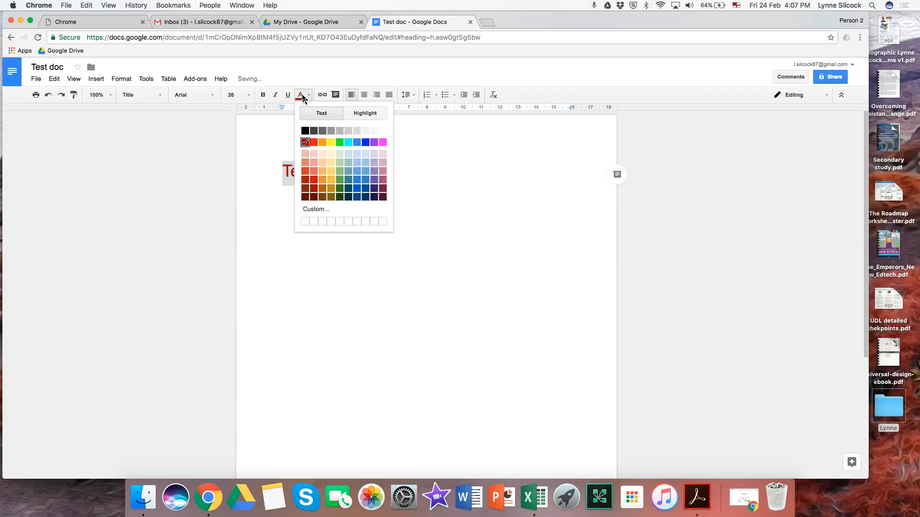
pyautogui.click(314, 142)
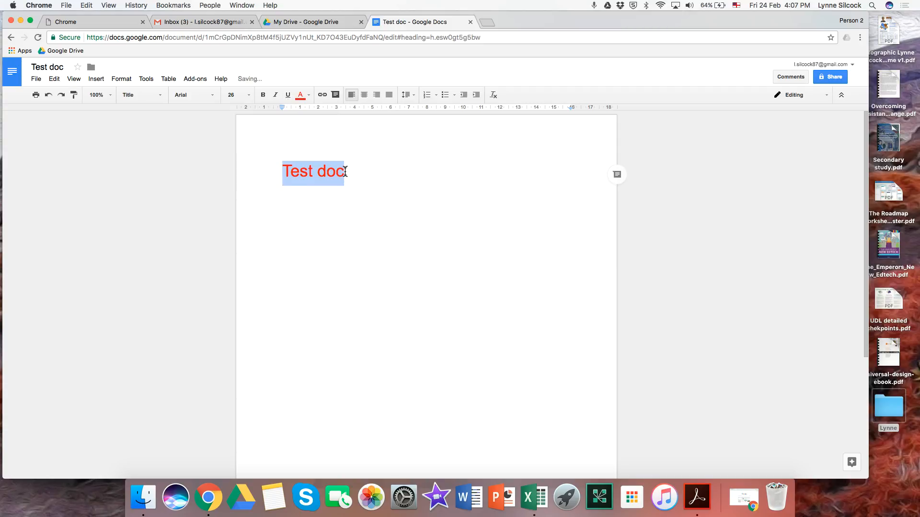
# - Update the Title style to match the red formatting of the "Test doc" line
pyautogui.moveTo(345, 171); pyautogui.dragTo(273, 171)
pyautogui.click(158, 94)
pyautogui.moveTo(204, 147)
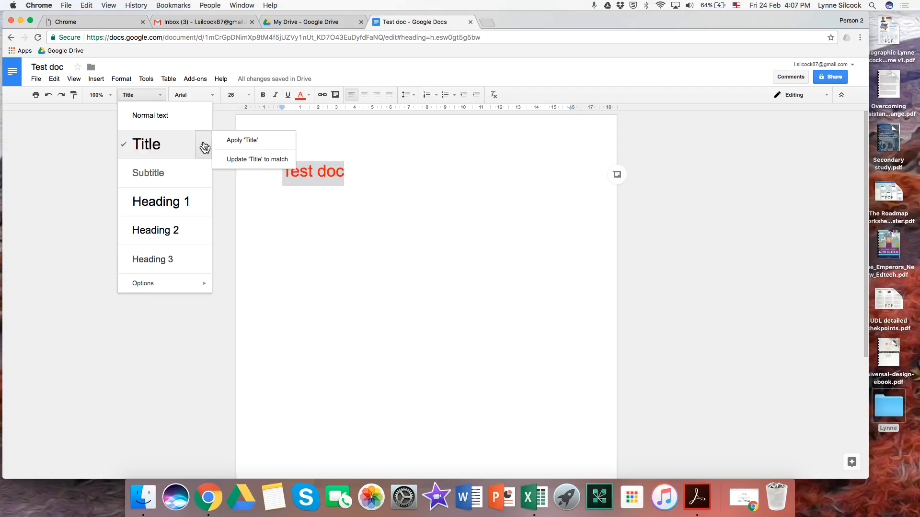
pyautogui.click(266, 163)
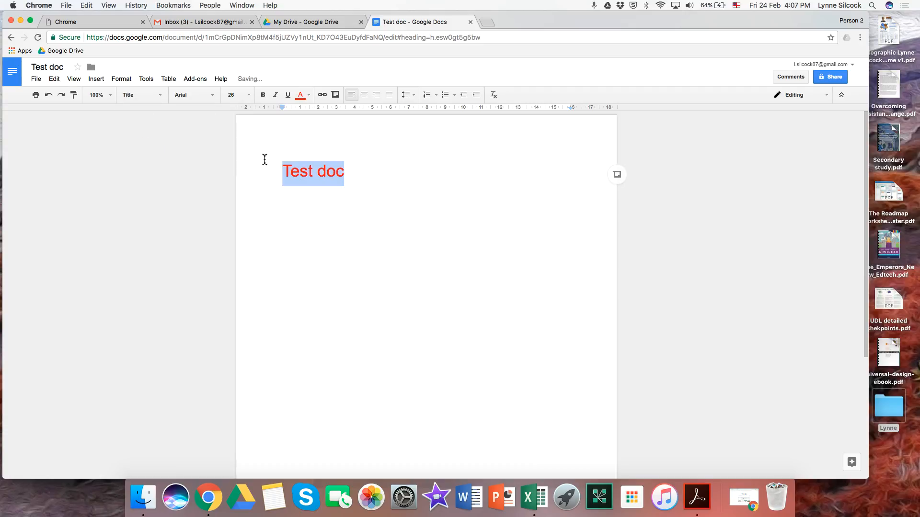
# - Start a new line below the "Test doc" title and enter "This is a dog"
pyautogui.click(345, 177)
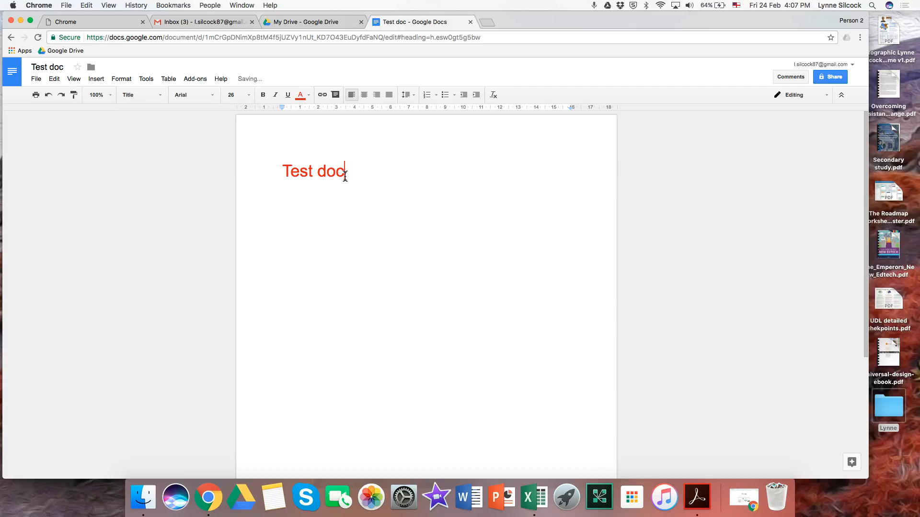
pyautogui.press('Return')
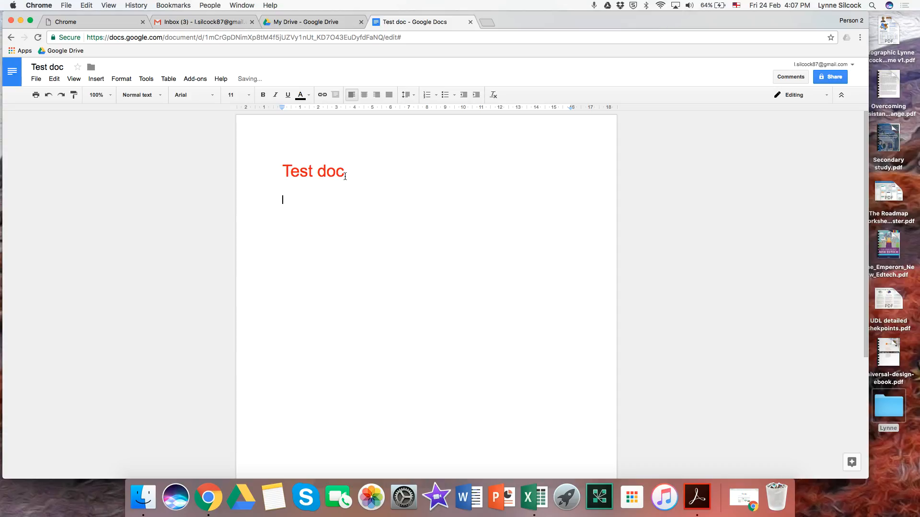
pyautogui.write('this i')
# - Apply the Title style to the "This is a dog" line
pyautogui.moveTo(323, 200); pyautogui.dragTo(281, 201)
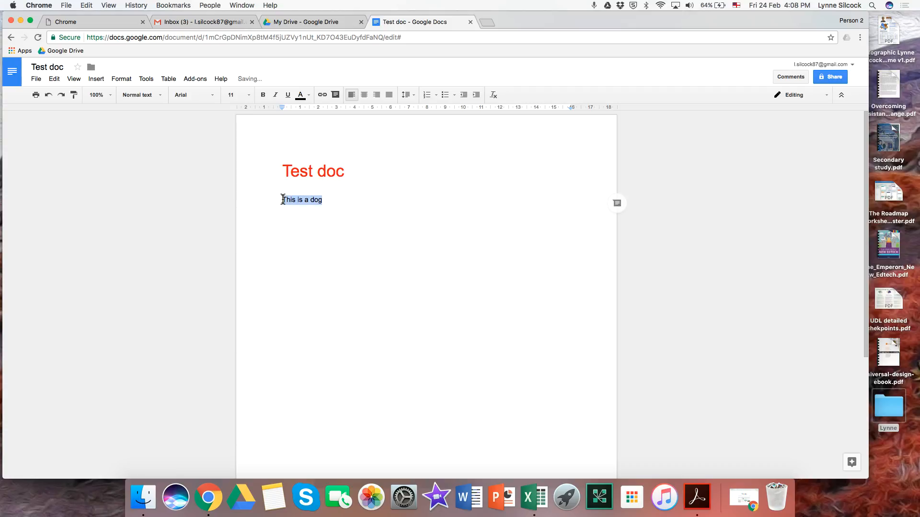
pyautogui.click(149, 98)
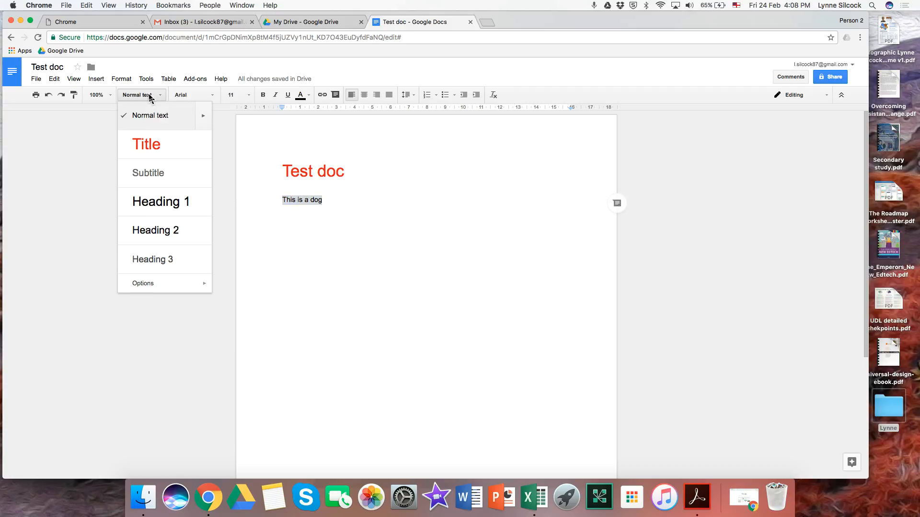
pyautogui.click(166, 151)
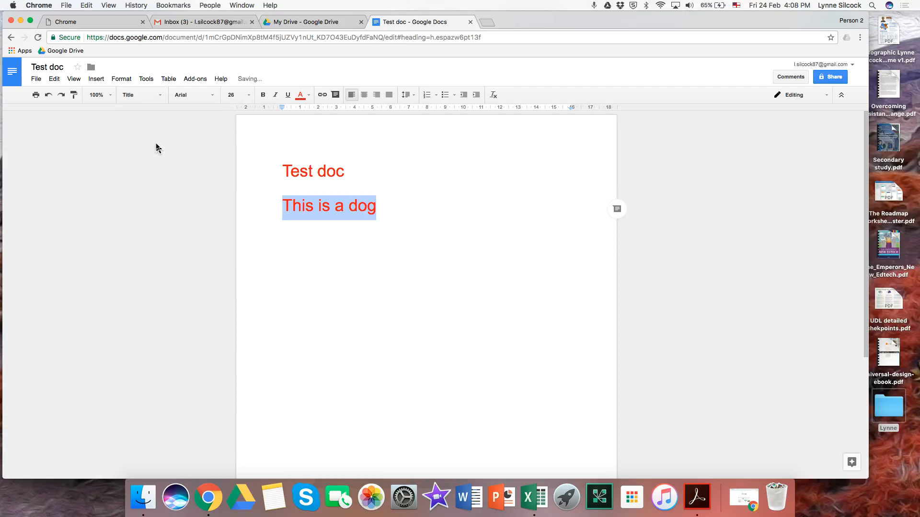
# - Delete the text of the second line and retype it as "This is a dog"
pyautogui.click(380, 207)
pyautogui.press('BackSpace')
pyautogui.press('BackSpace')
pyautogui.press('BackSpace')
pyautogui.press('BackSpace')
pyautogui.press('BackSpace')
pyautogui.press('BackSpace')
pyautogui.press('BackSpace')
pyautogui.press('BackSpace')
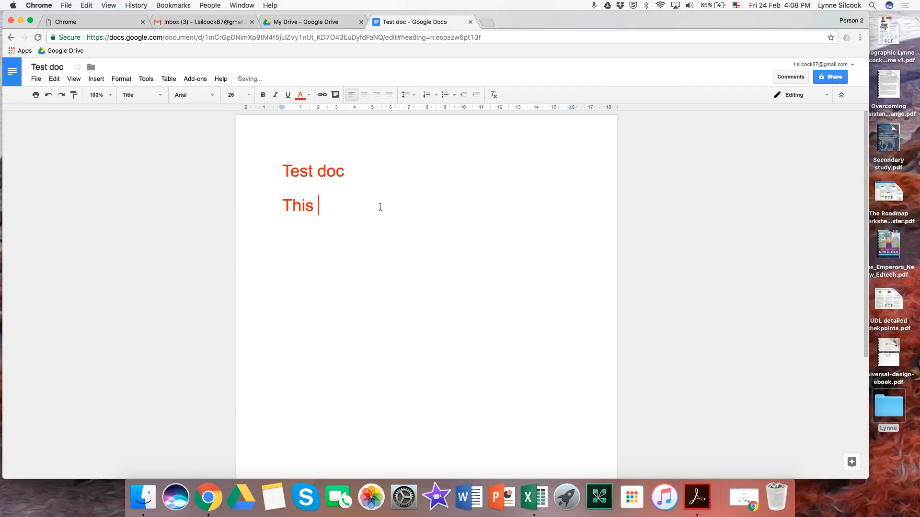
pyautogui.press('BackSpace')
pyautogui.press('BackSpace')
pyautogui.press('BackSpace')
pyautogui.press('BackSpace')
pyautogui.press('BackSpace')
pyautogui.write('This is ')
pyautogui.write('a da')
pyautogui.press('BackSpace')
pyautogui.write('og')
# - Apply the Normal text style to the "This is a dog" line
pyautogui.moveTo(377, 197); pyautogui.dragTo(266, 197)
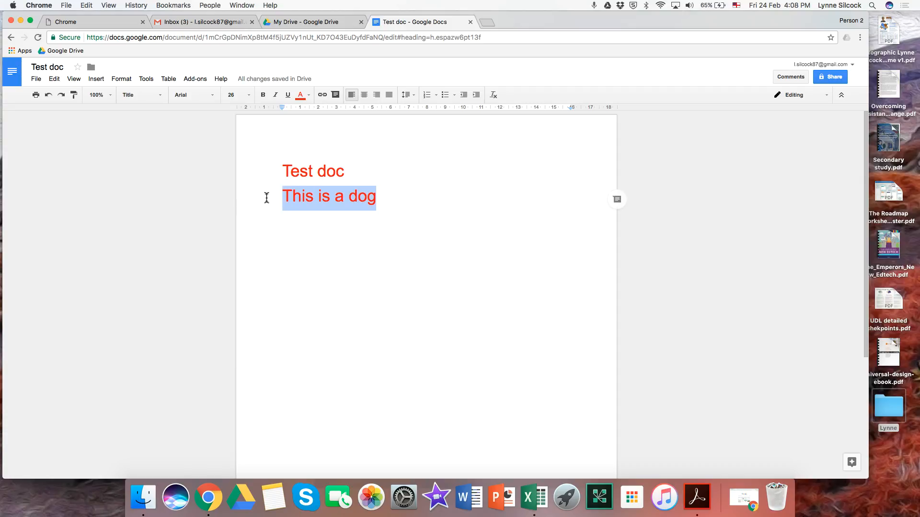
pyautogui.click(145, 95)
pyautogui.click(151, 118)
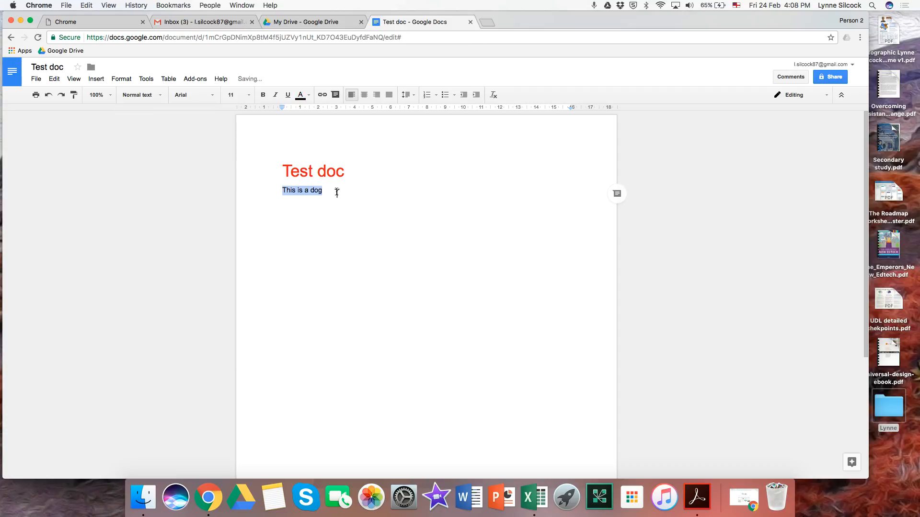
# - Colour the "This is a dog" line blue and make it bold
pyautogui.click(301, 94)
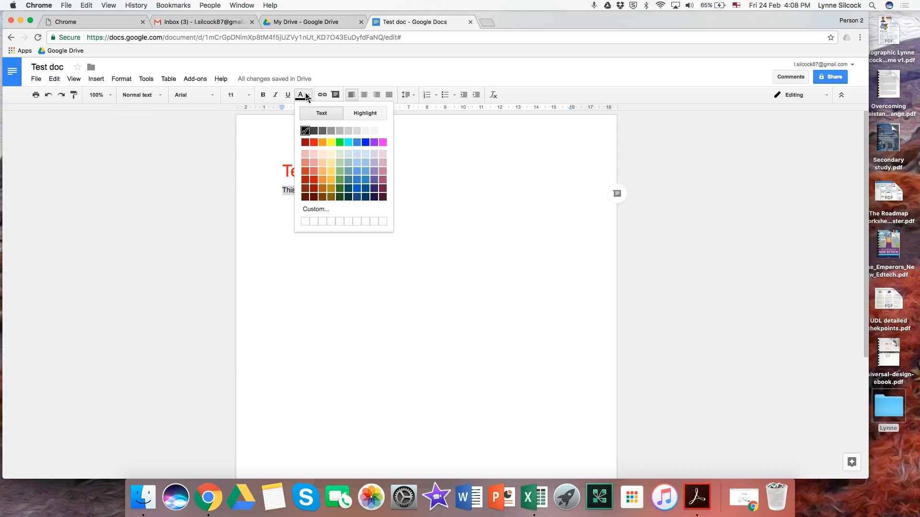
pyautogui.click(365, 143)
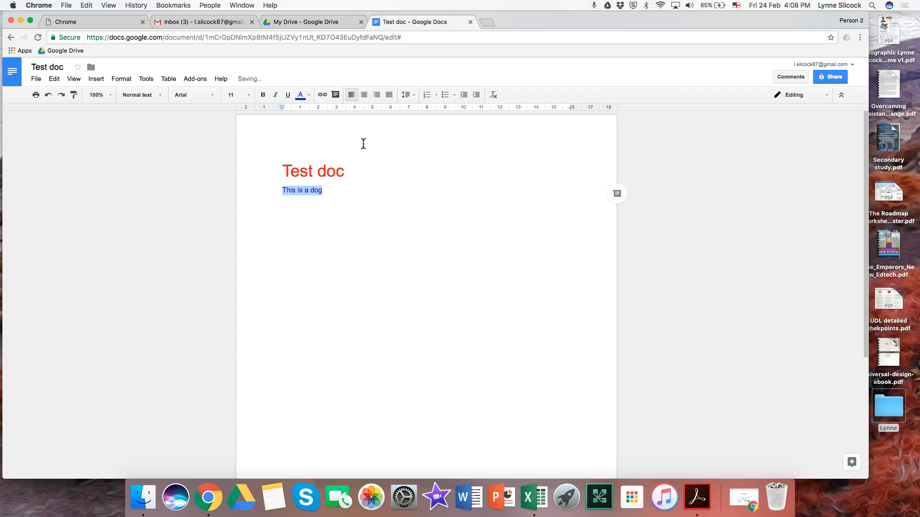
pyautogui.click(263, 94)
# - Highlight the "This is a dog" line in magenta
pyautogui.click(300, 94)
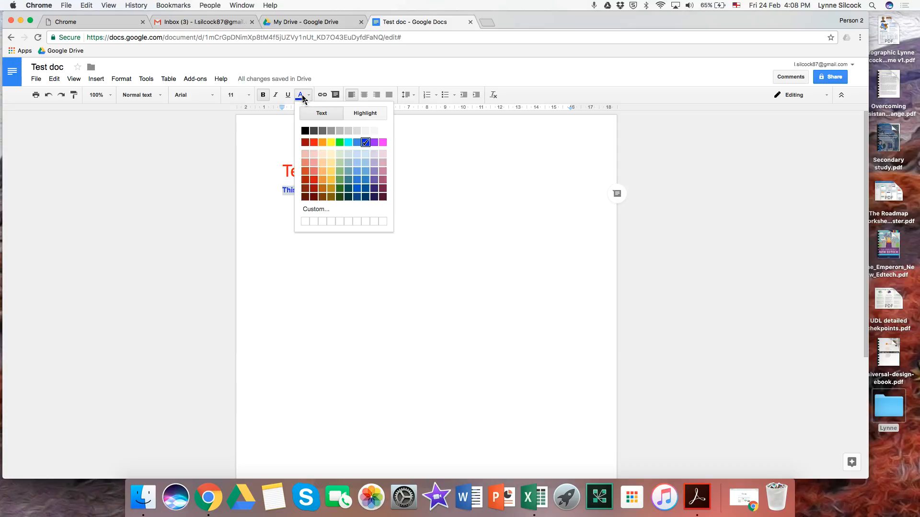
pyautogui.click(371, 116)
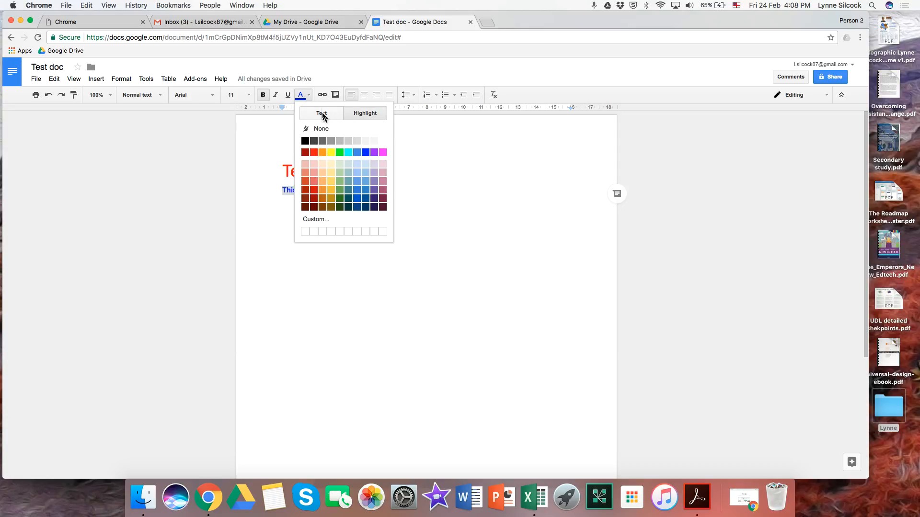
pyautogui.click(322, 114)
pyautogui.click(364, 116)
pyautogui.click(382, 152)
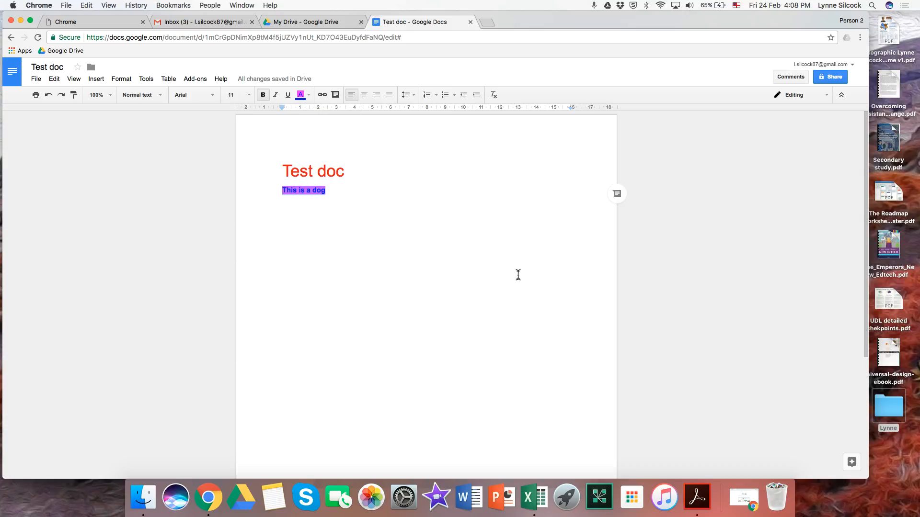
# - Start a new line below "This is a dog" and insert a 4 x 3 table there
pyautogui.click(358, 193)
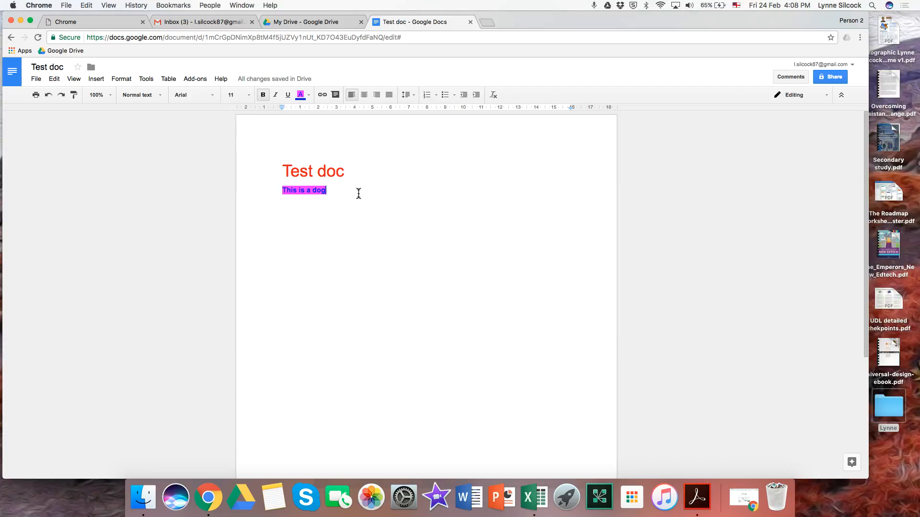
pyautogui.press('Return')
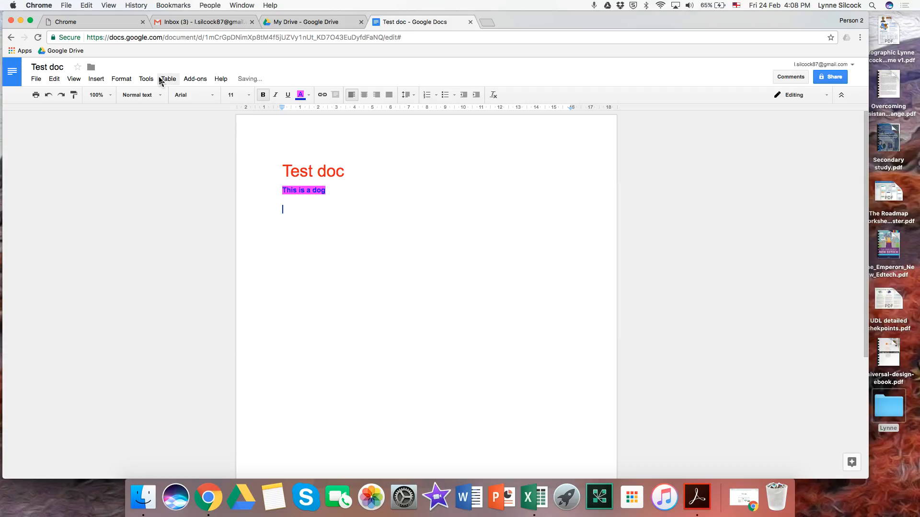
pyautogui.click(99, 81)
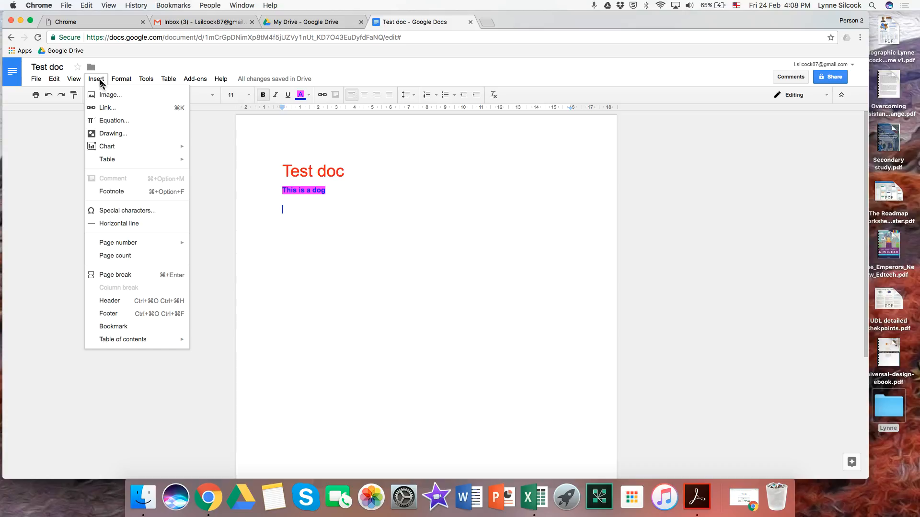
pyautogui.moveTo(113, 160)
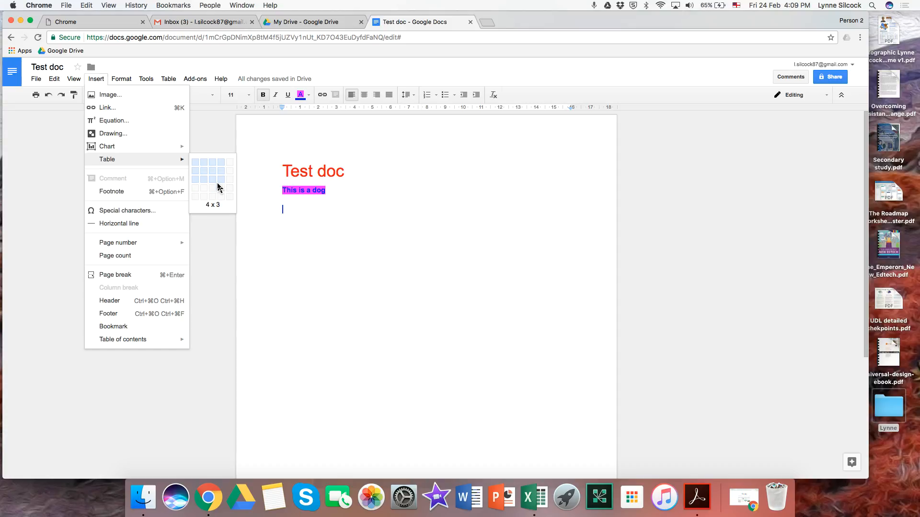
pyautogui.click(218, 187)
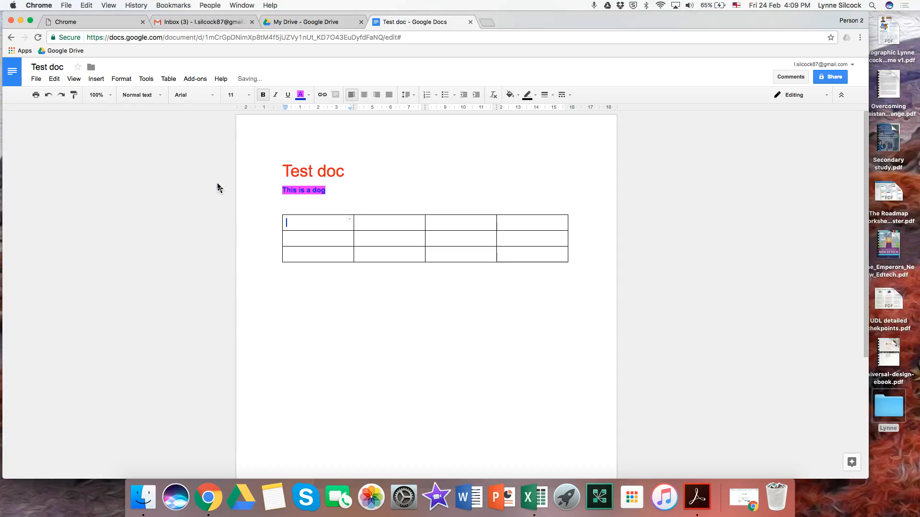
# - Insert a row below the first row of the table
pyautogui.click(313, 289)
pyautogui.click(309, 224)
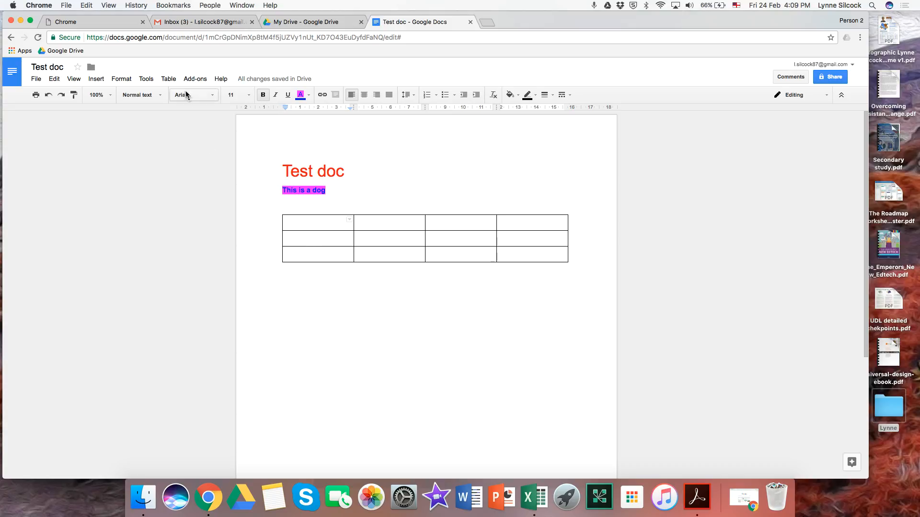
pyautogui.click(171, 80)
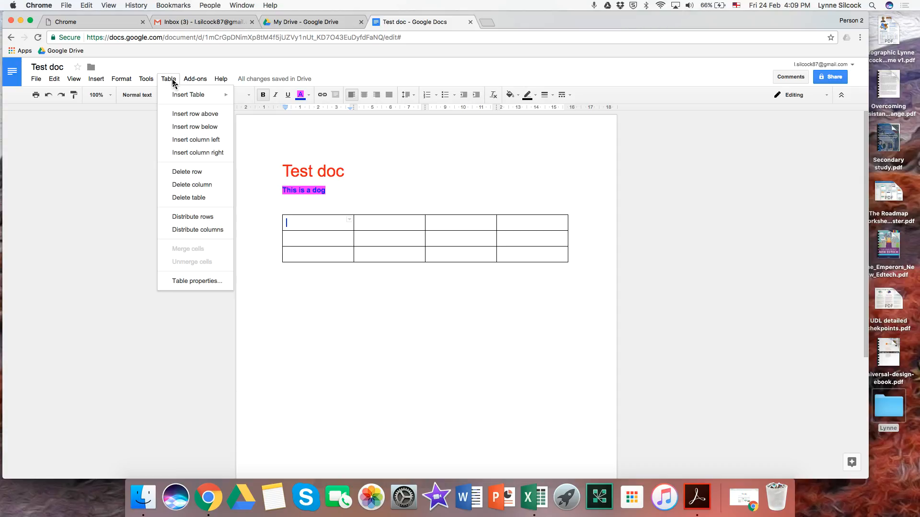
pyautogui.click(196, 127)
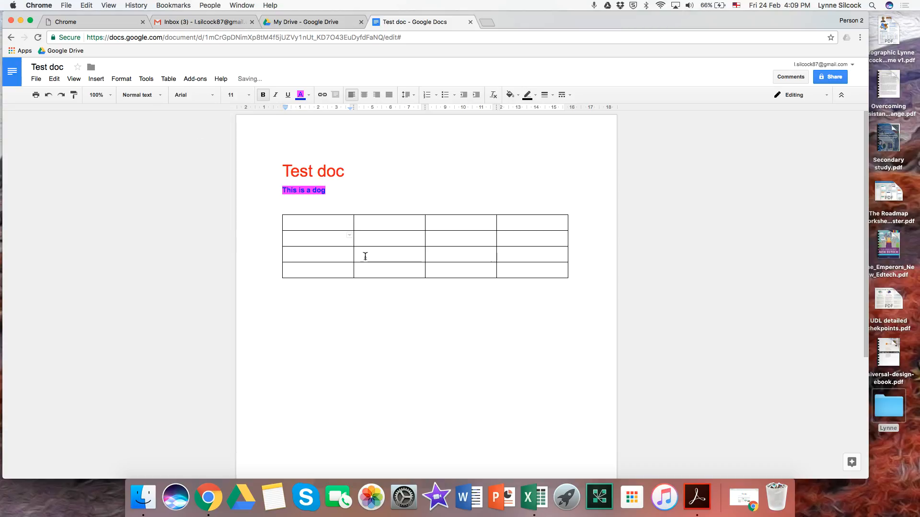
# - Delete the table's second row and place the cursor below the table
pyautogui.rightClick(304, 237)
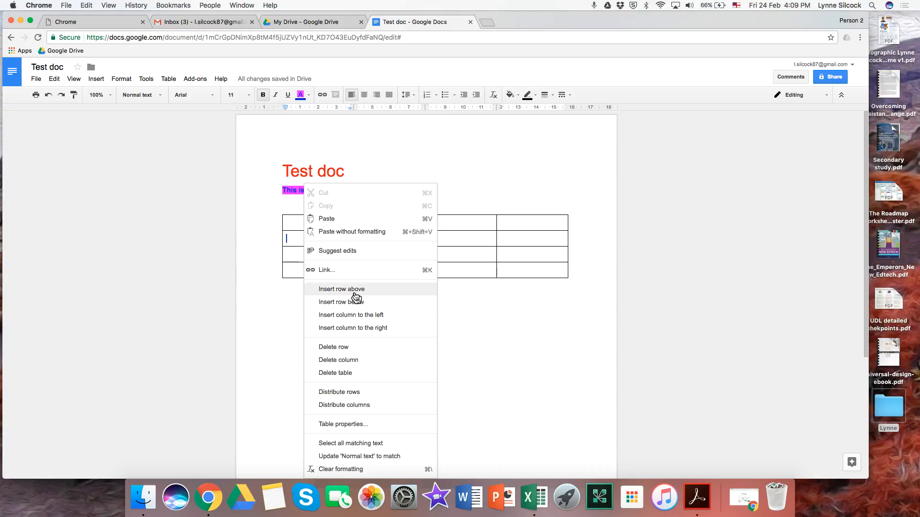
pyautogui.click(345, 346)
pyautogui.click(392, 298)
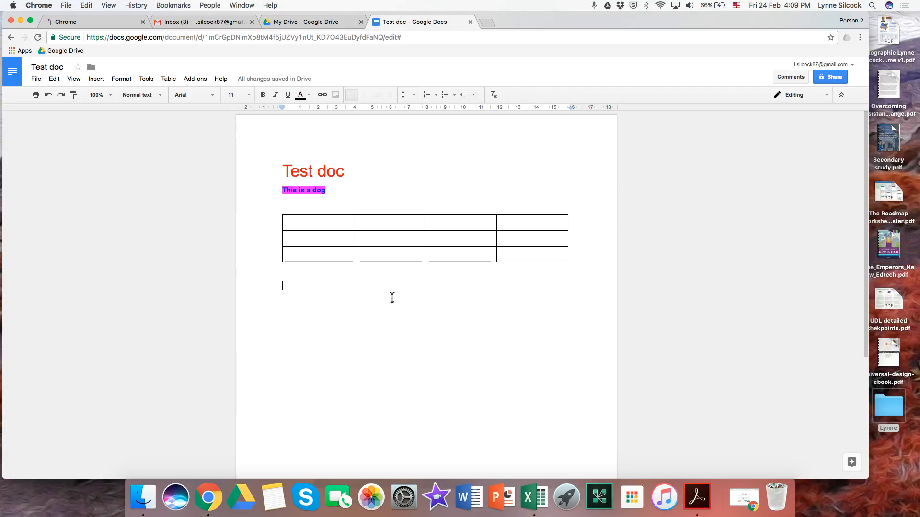
# - Turn on the voice typing tool and set its dictation language to English (New Zealand)
pyautogui.click(146, 81)
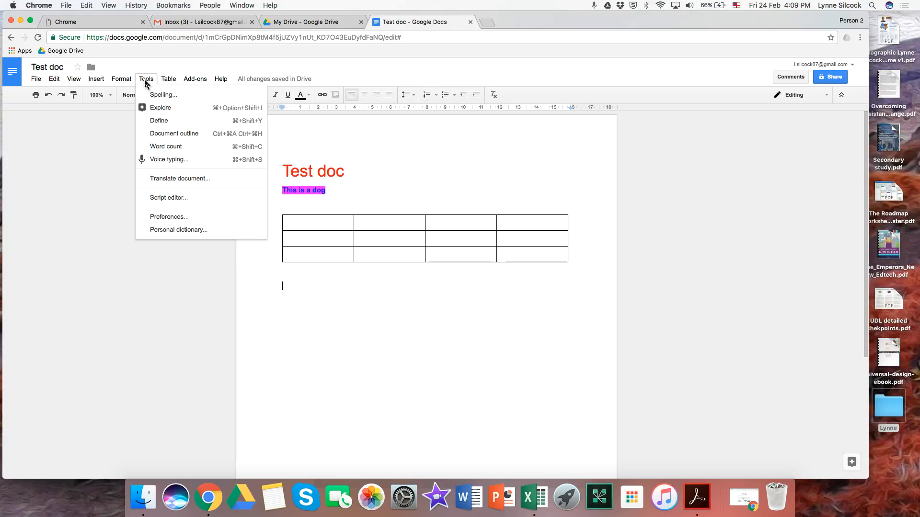
pyautogui.click(157, 163)
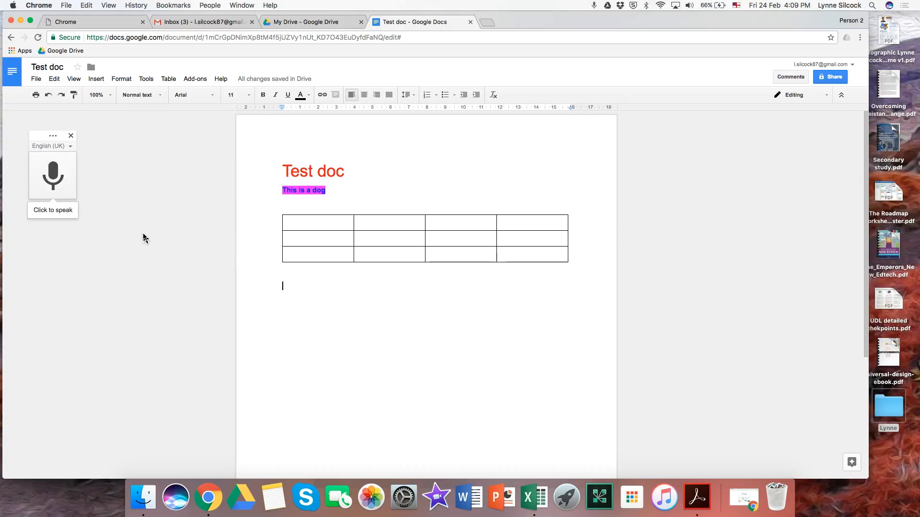
pyautogui.click(64, 146)
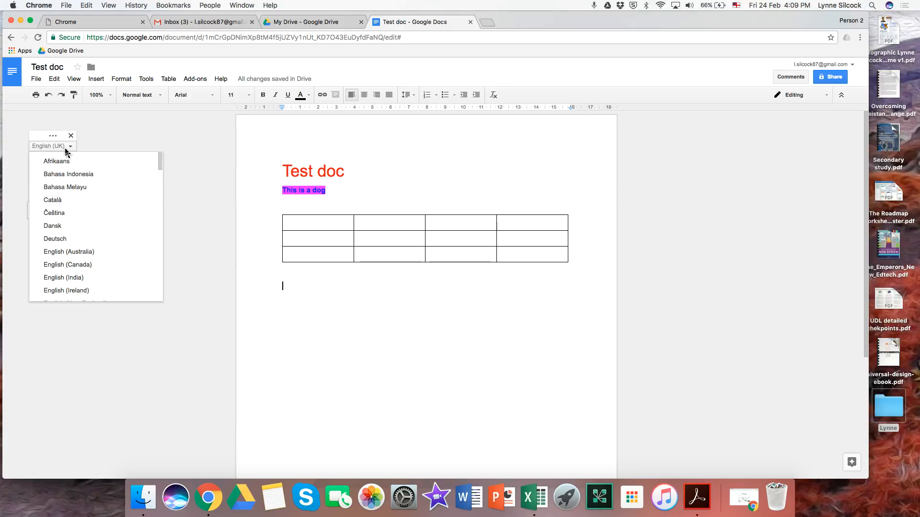
pyautogui.scroll(-2, 95, 277)
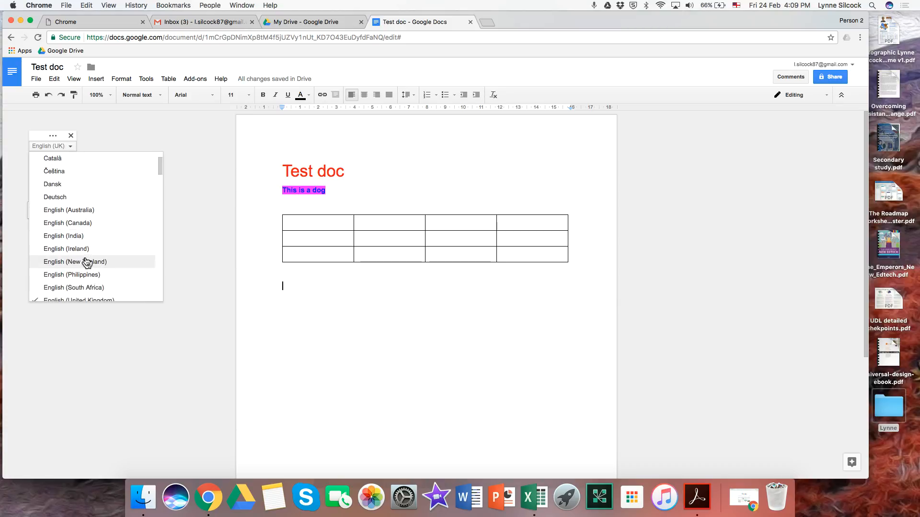
pyautogui.click(86, 263)
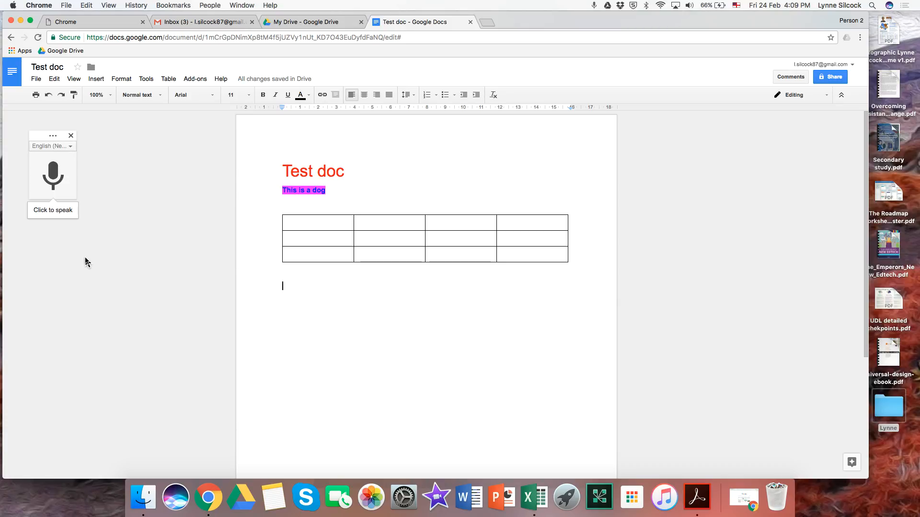
# - Allow microphone access and dictate "I can hear me And of course the document can hear me because it's typing as I speak." below the table
pyautogui.click(52, 173)
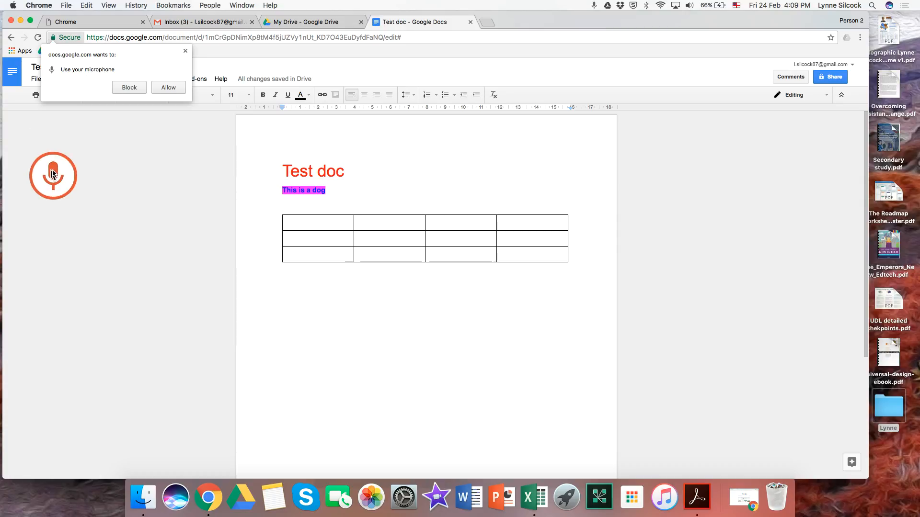
pyautogui.click(169, 87)
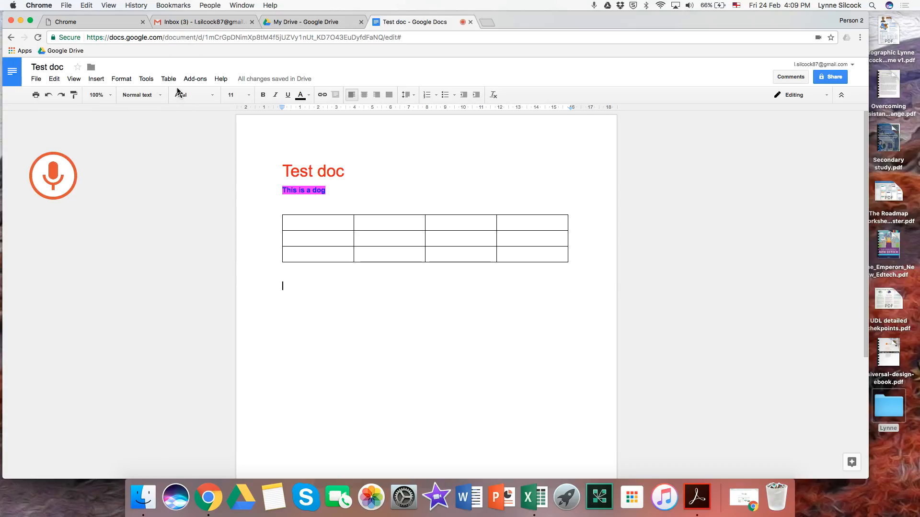
pyautogui.click(63, 167)
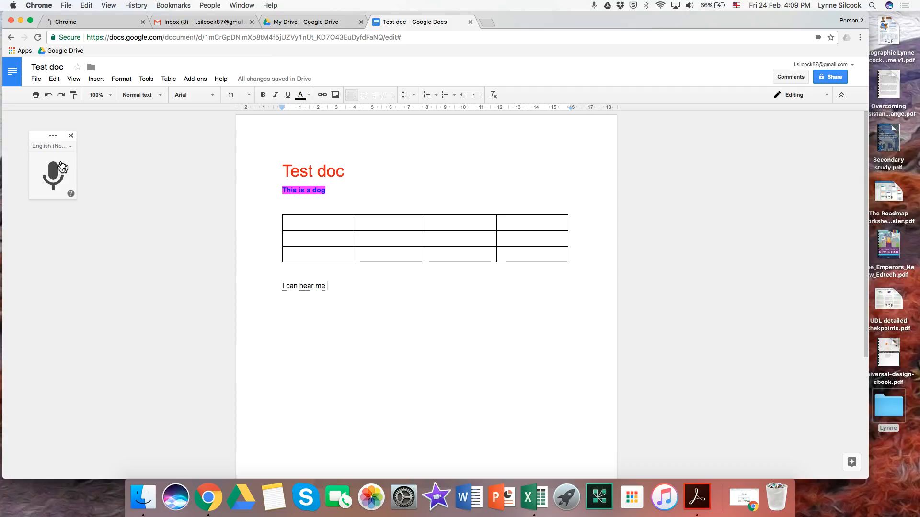
pyautogui.click(63, 166)
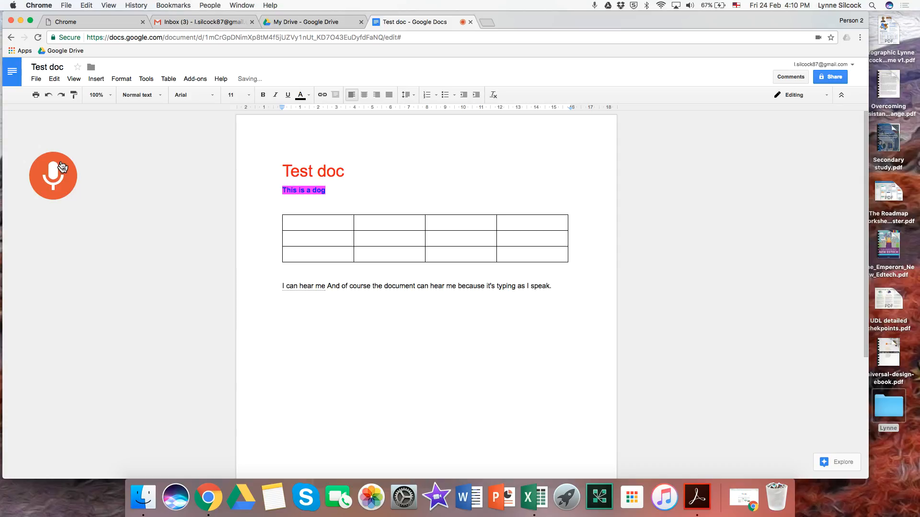
pyautogui.click(61, 166)
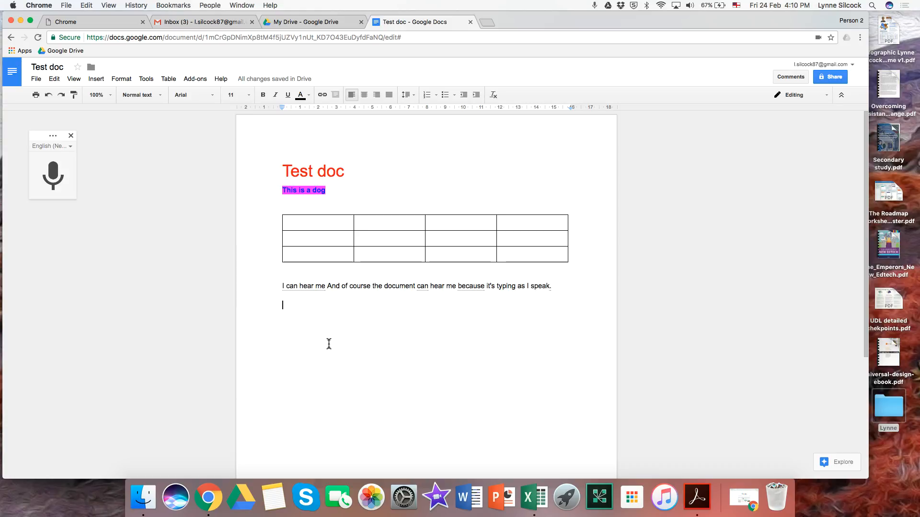
# - Make a copy of the document in My Drive, keeping the name "Copy of Test doc"
pyautogui.click(35, 80)
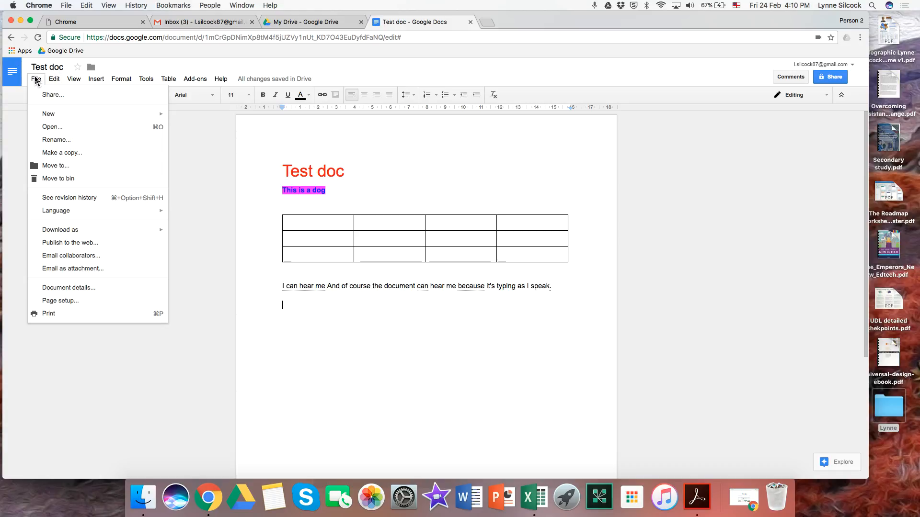
pyautogui.click(62, 153)
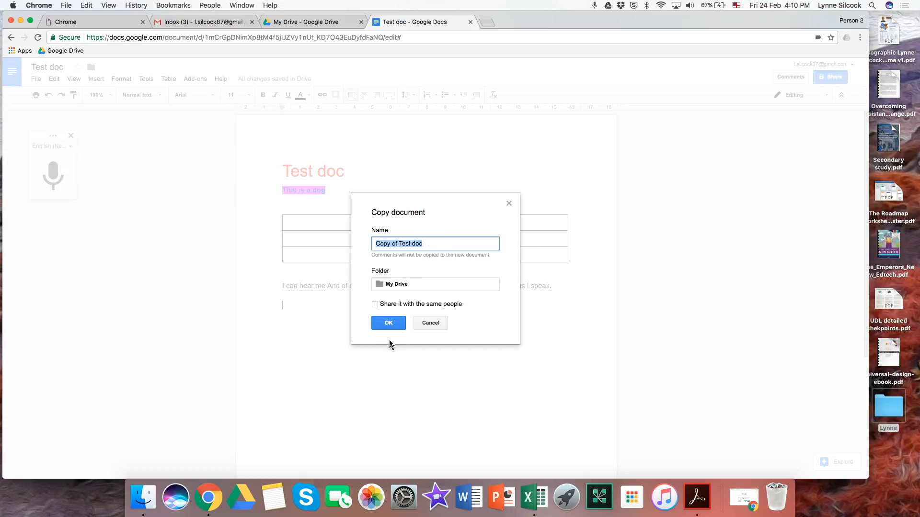
pyautogui.click(390, 322)
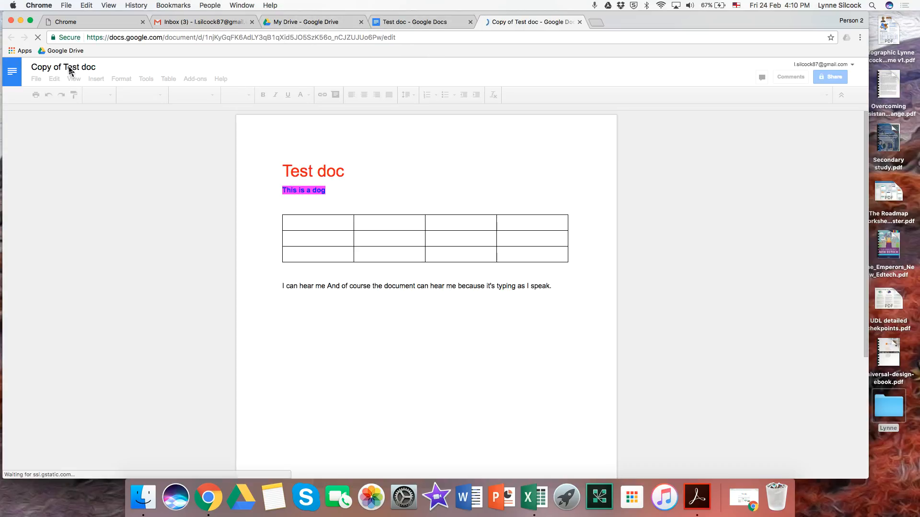
# - Switch to Google Drive and locate both "Copy of Test doc" and the original "Test doc" in My Drive, leaving the copy selected
pyautogui.click(415, 23)
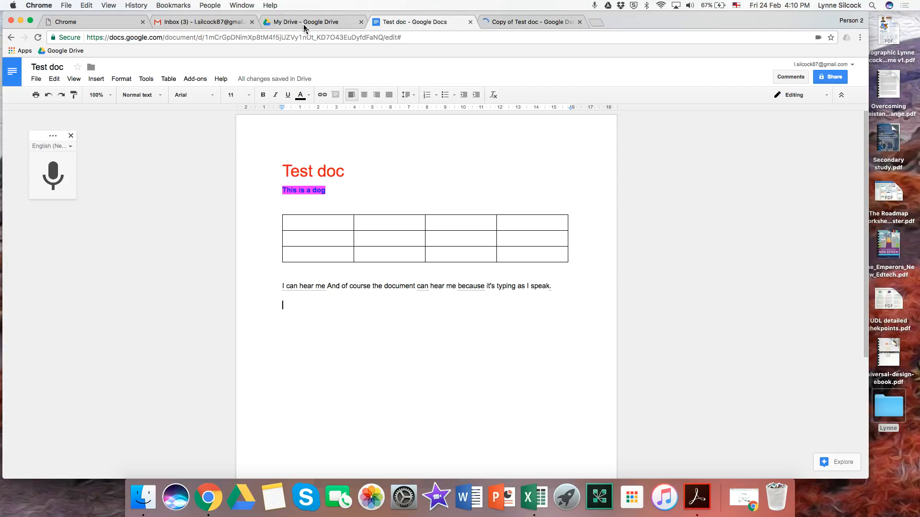
pyautogui.click(301, 23)
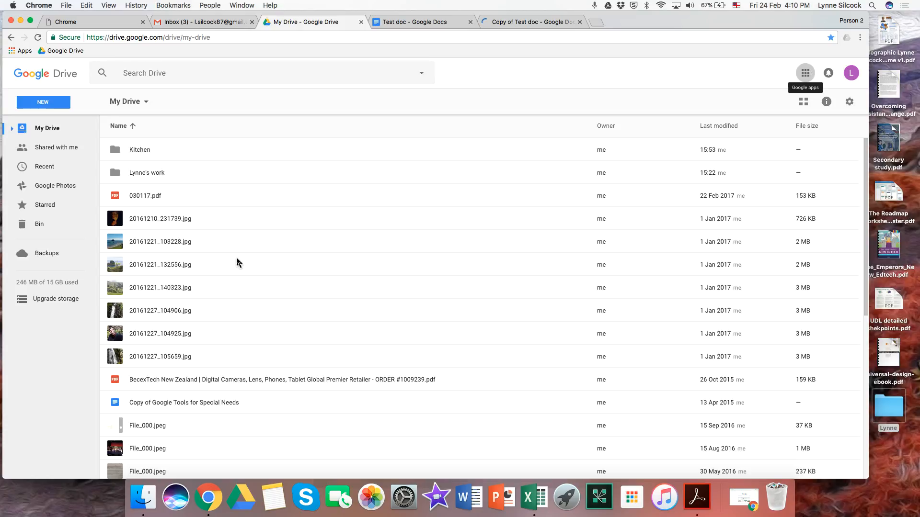
pyautogui.scroll(-3, 237, 259)
pyautogui.scroll(-5, 237, 262)
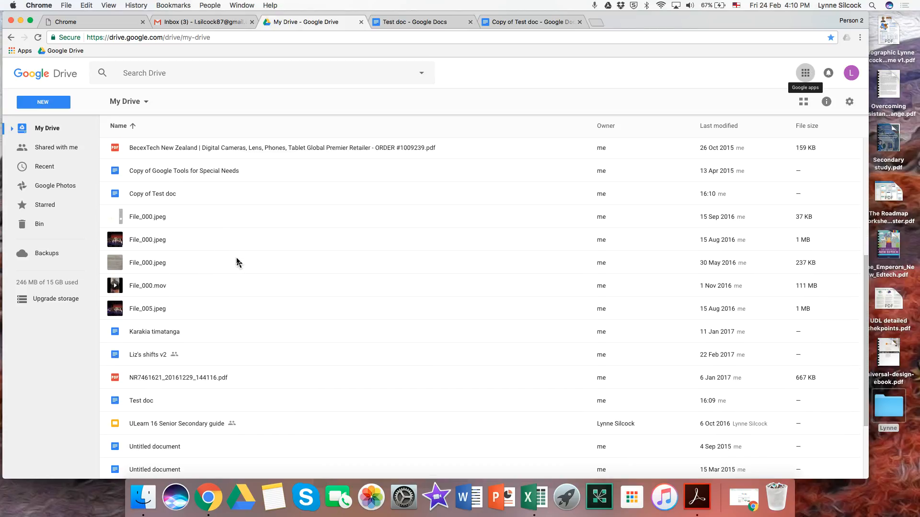
pyautogui.click(156, 197)
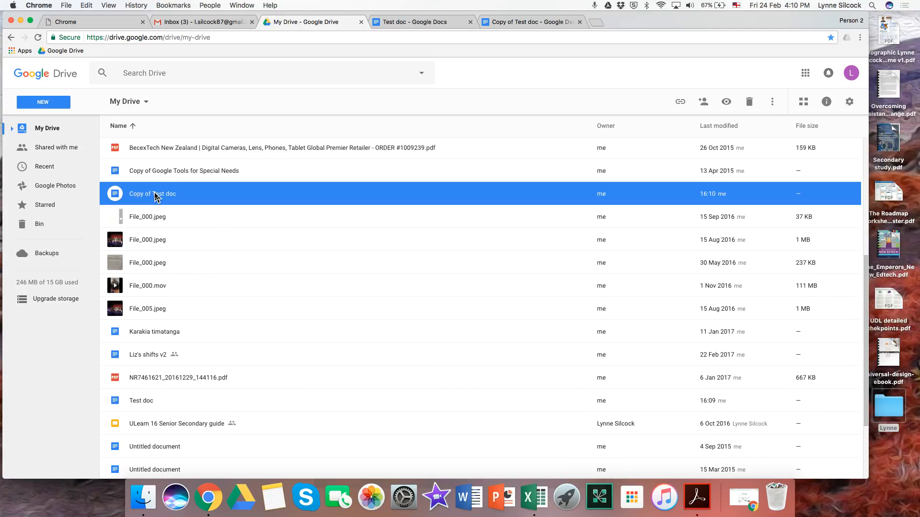
pyautogui.click(142, 405)
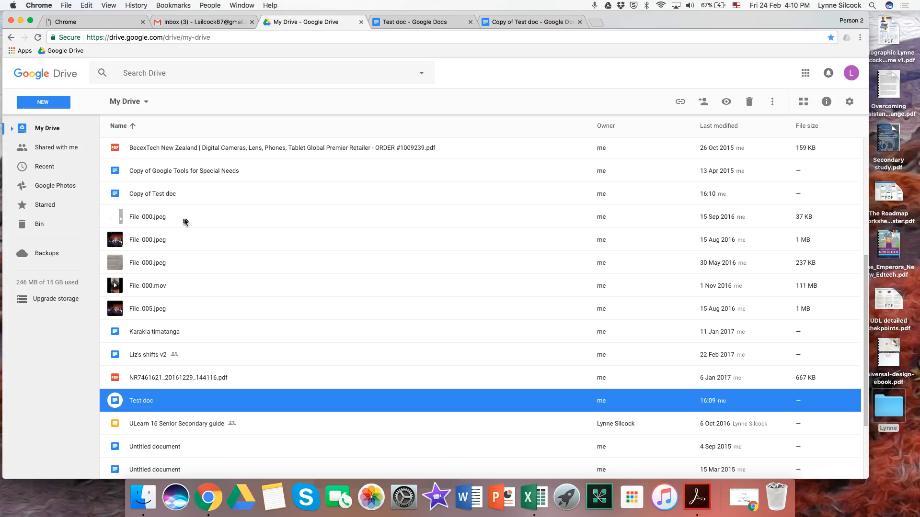
pyautogui.click(165, 196)
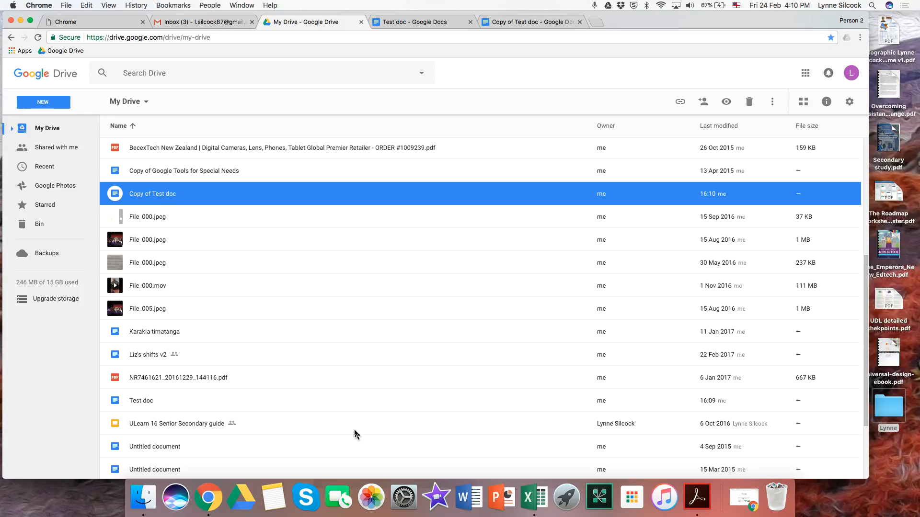